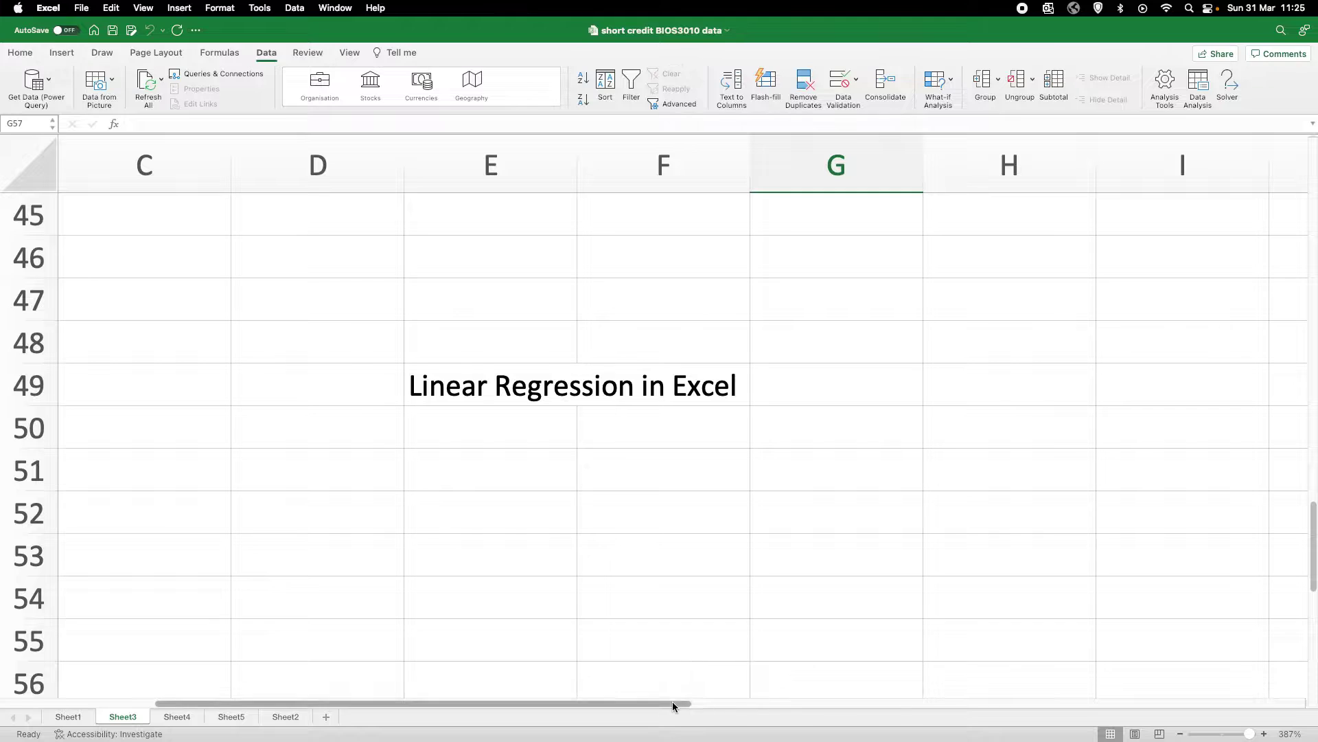
Insert a markers-only scatter chart of the x and y data in A1:B6 on Sheet4 and move it beside the table.
click(176, 716)
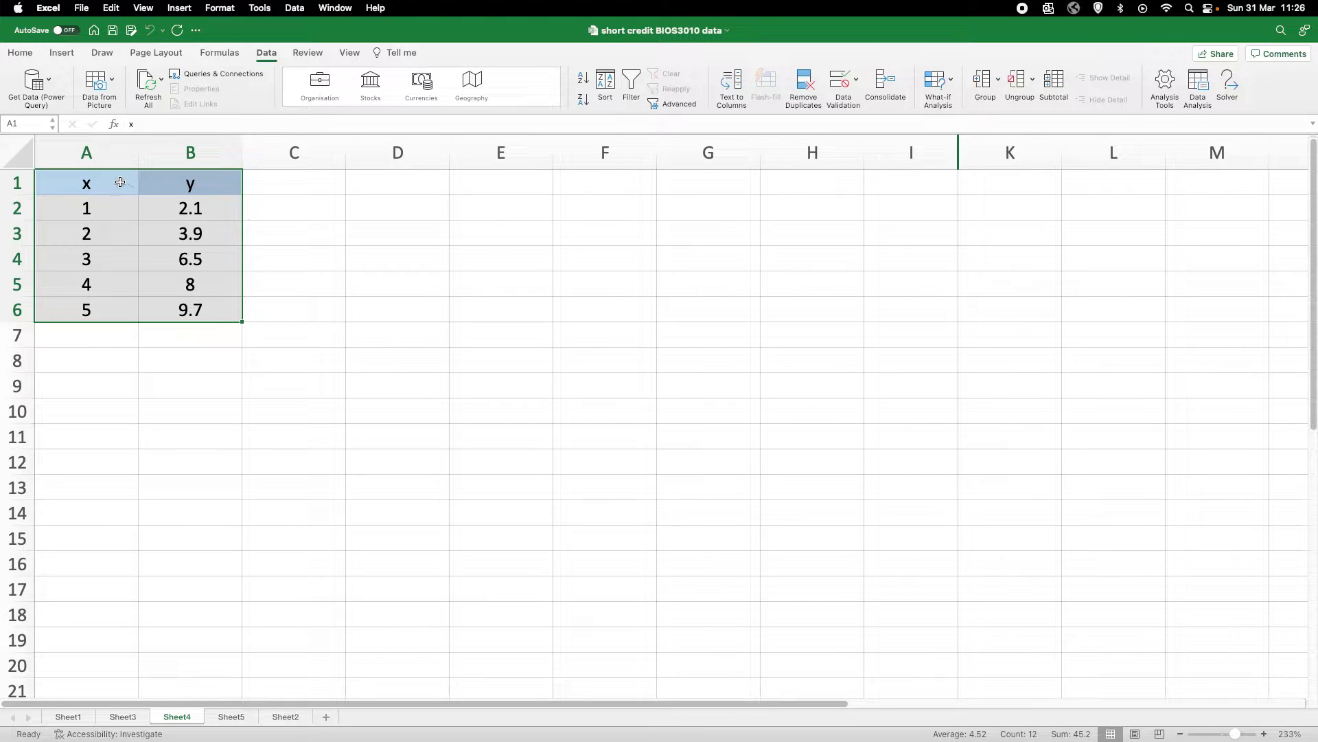
drag(119, 182, 183, 300)
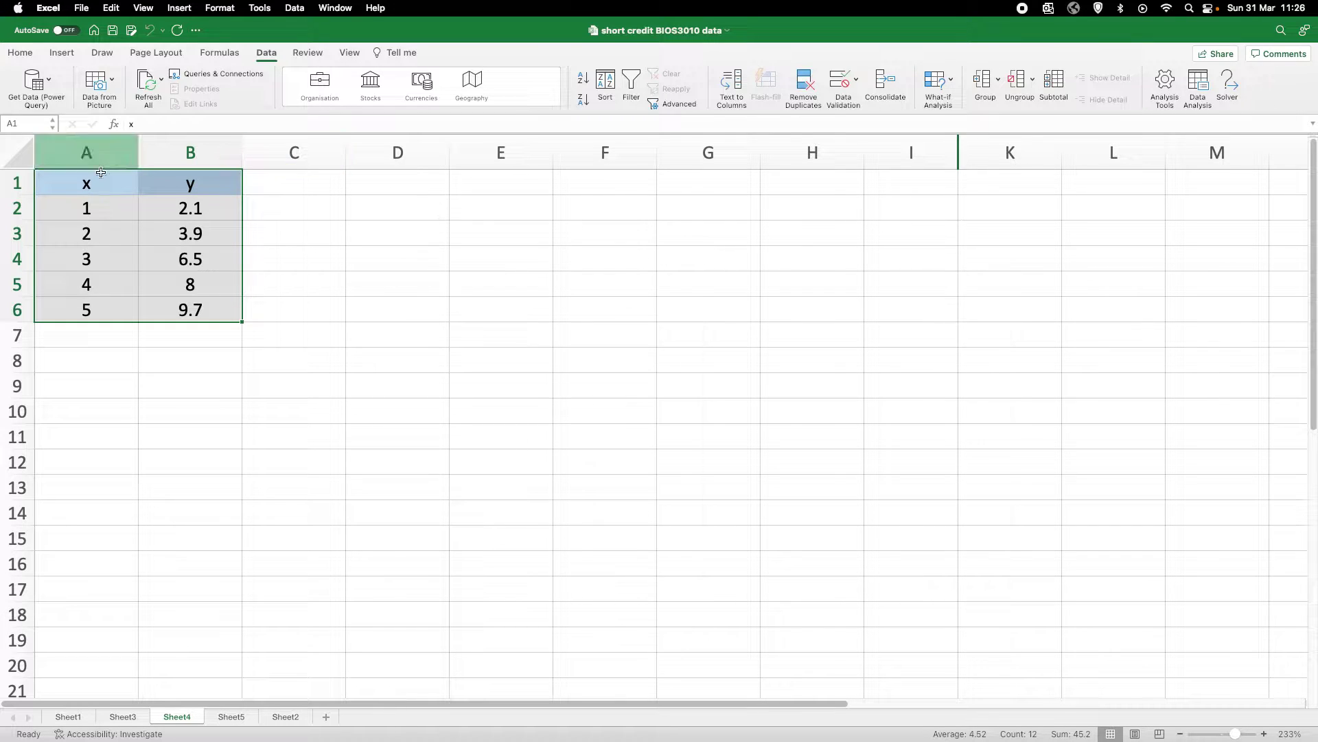
click(65, 55)
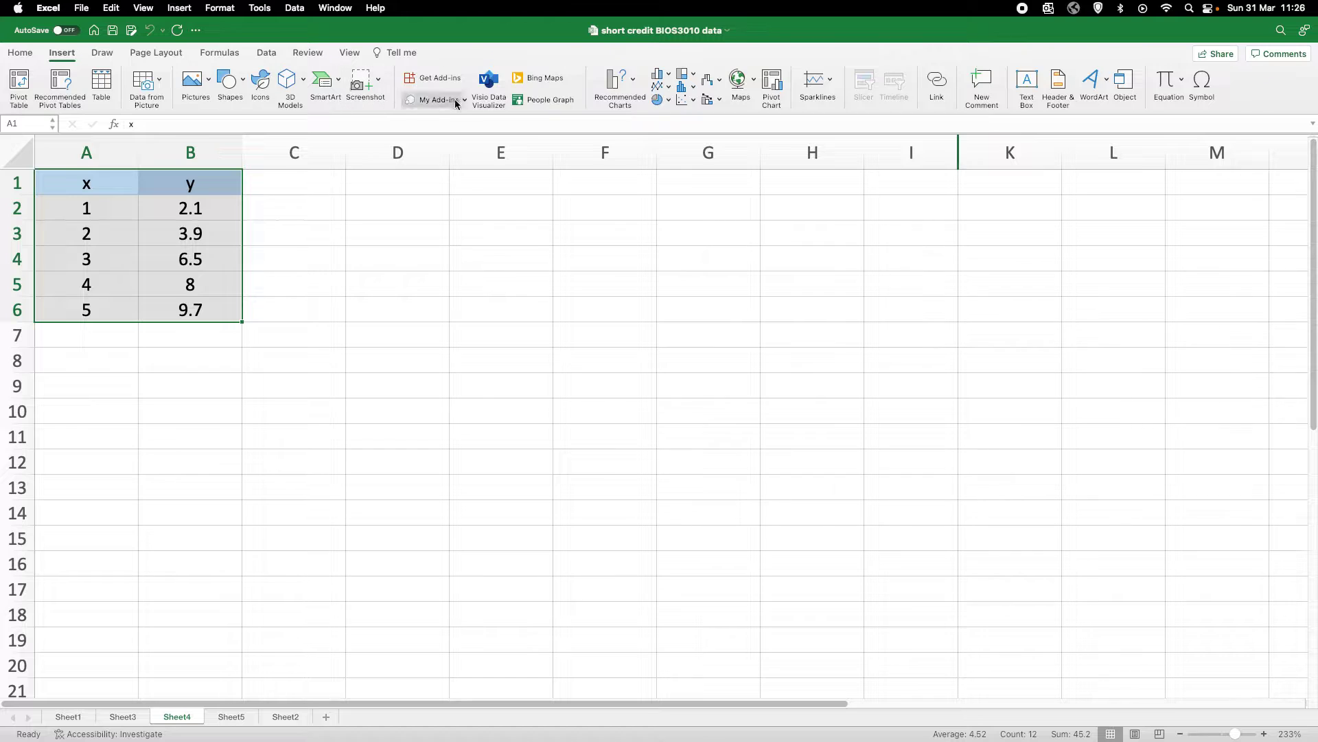
click(695, 102)
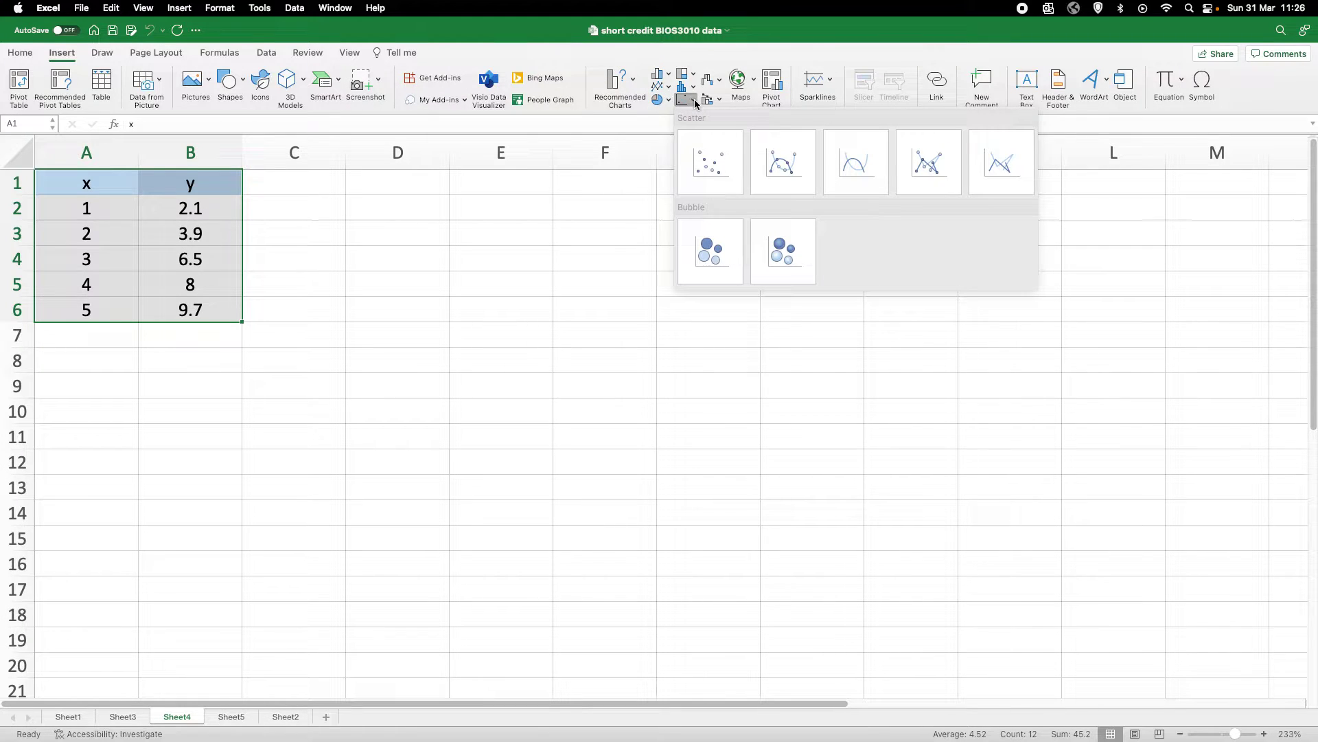
click(714, 170)
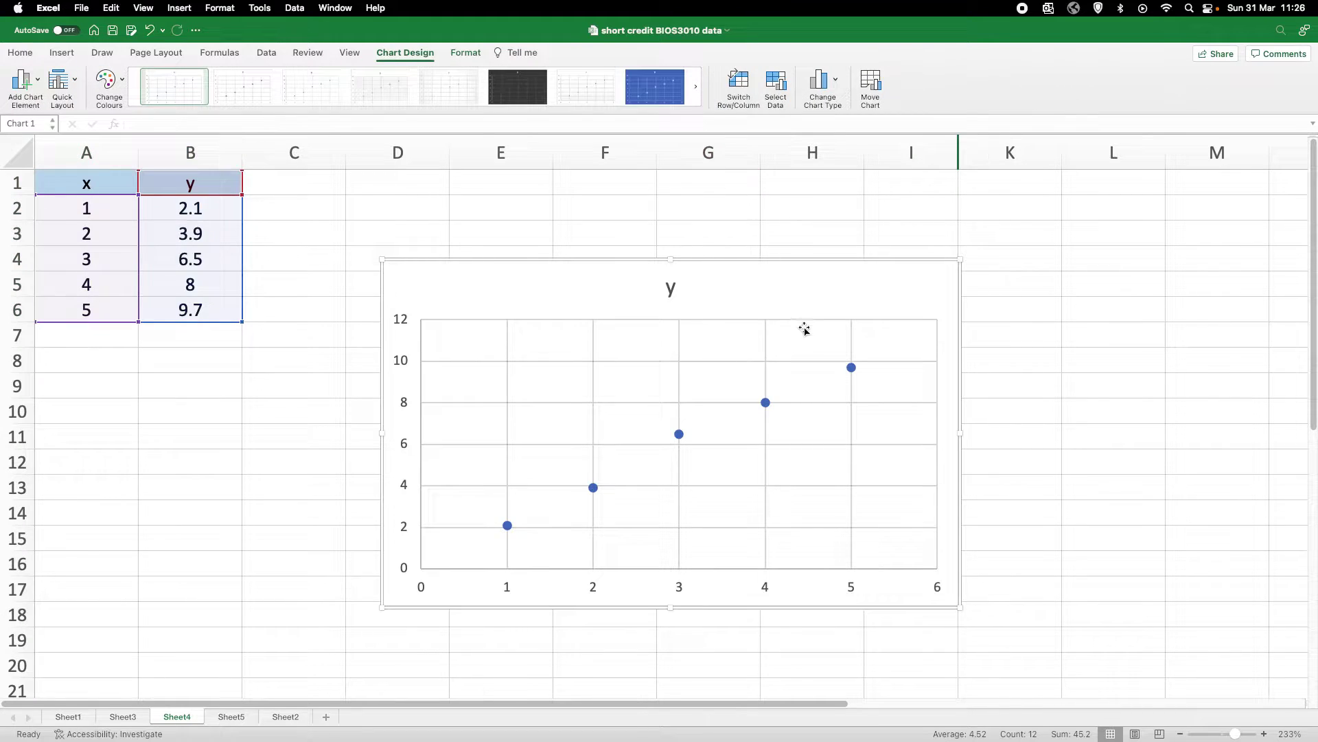
drag(801, 286, 879, 202)
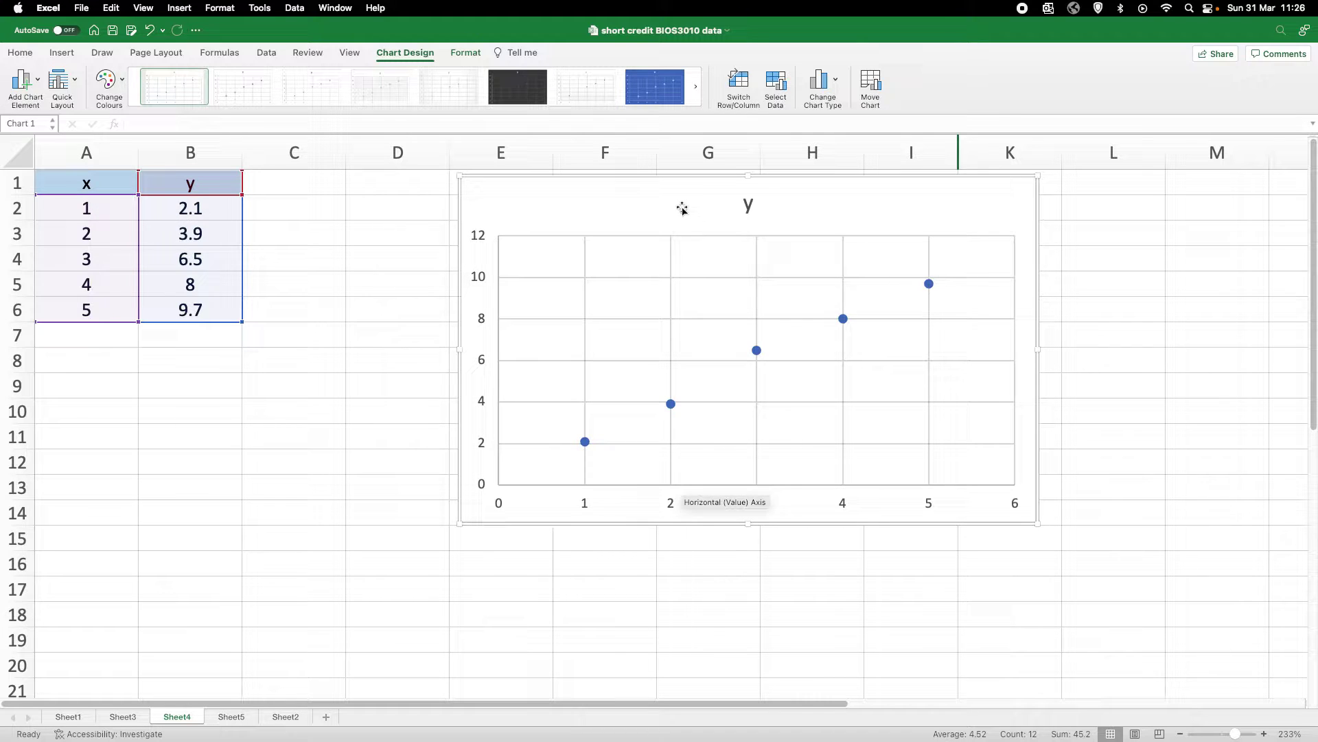
drag(683, 199, 592, 196)
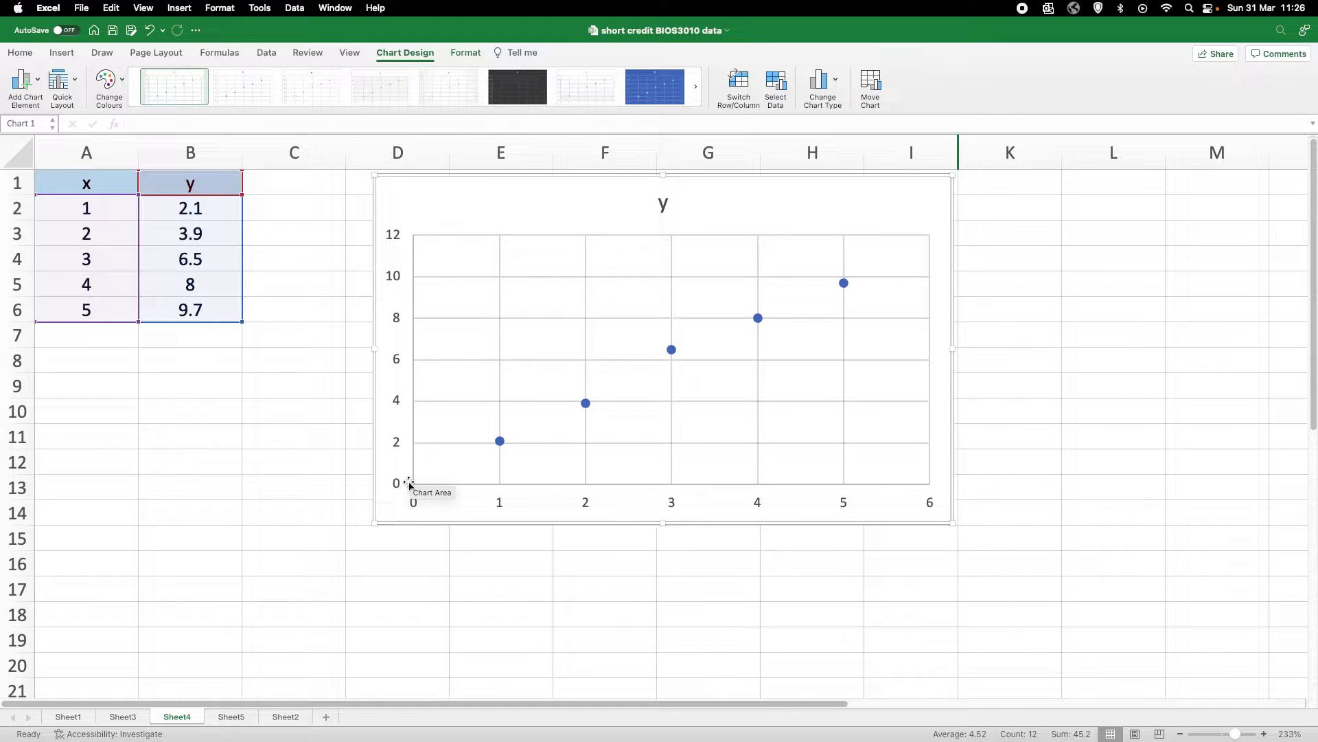
Add a linear trendline to the scatter chart's data series, displaying its equation and R-squared value on the chart.
right_click(586, 404)
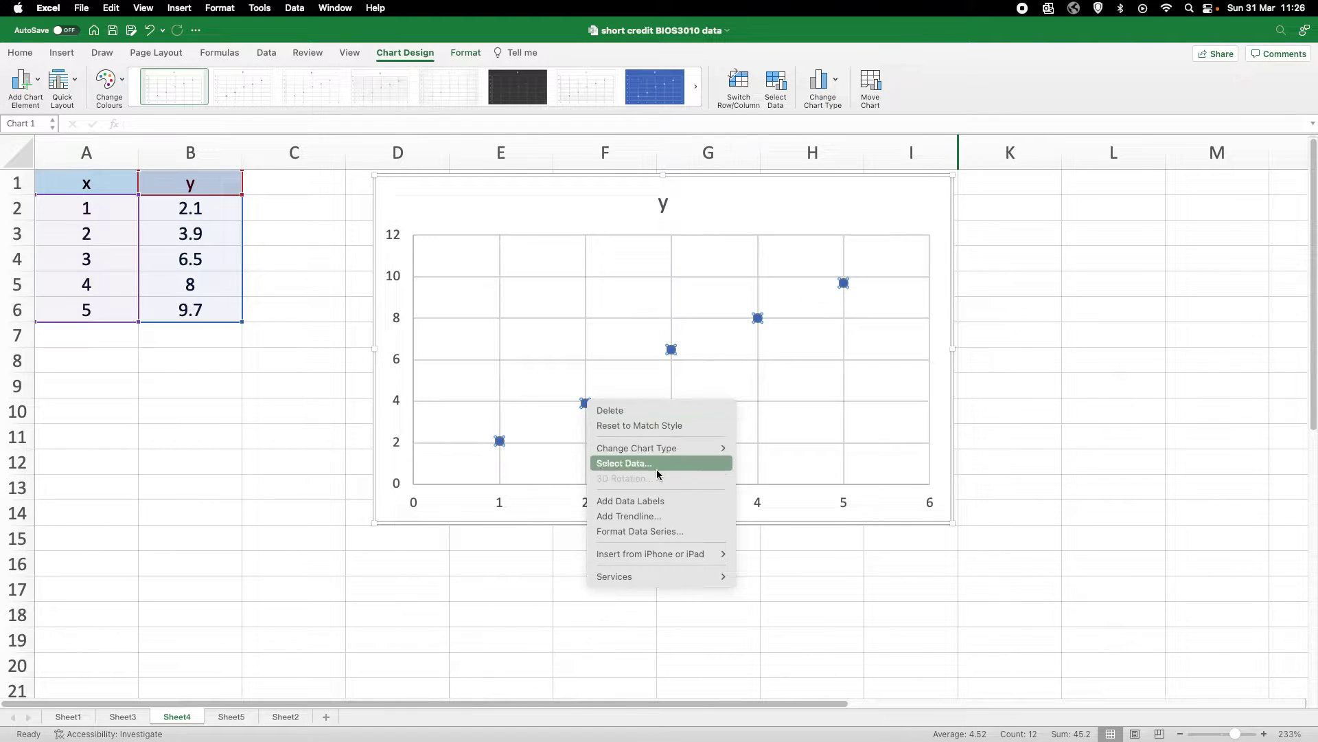
click(640, 517)
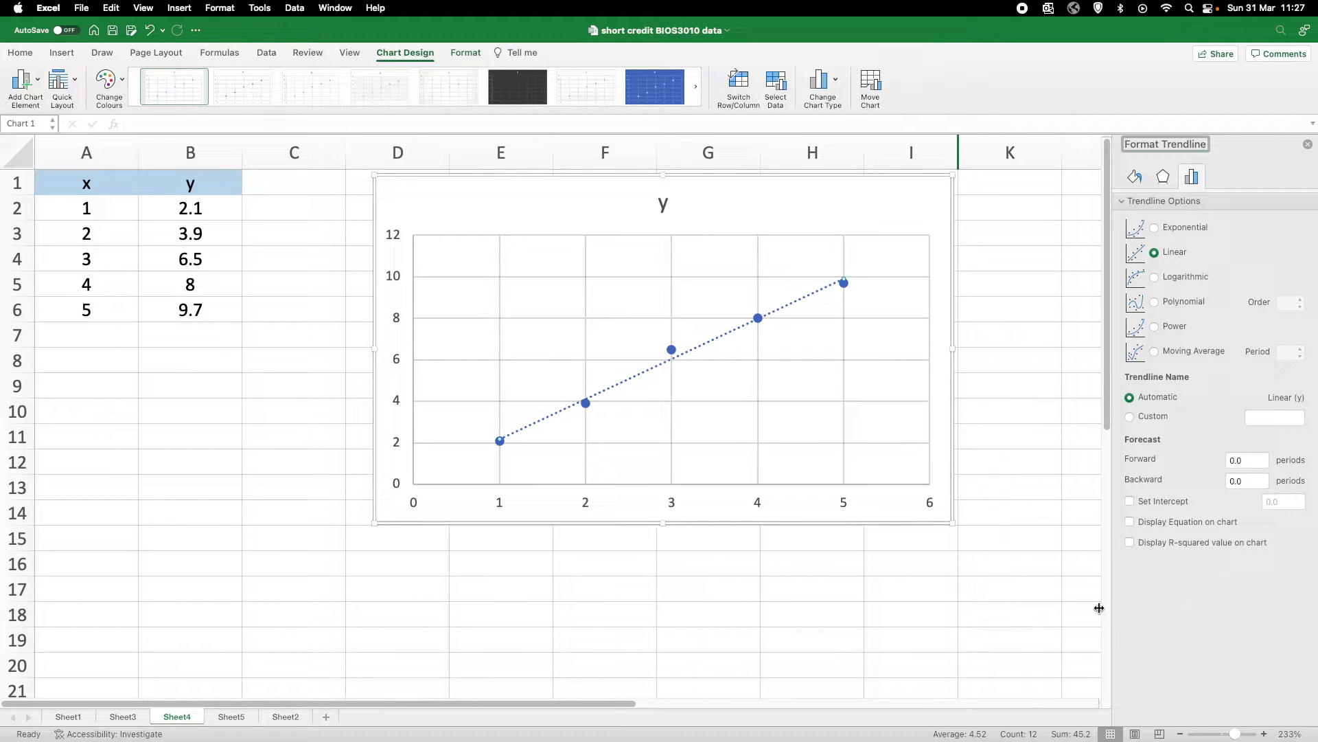
click(1130, 523)
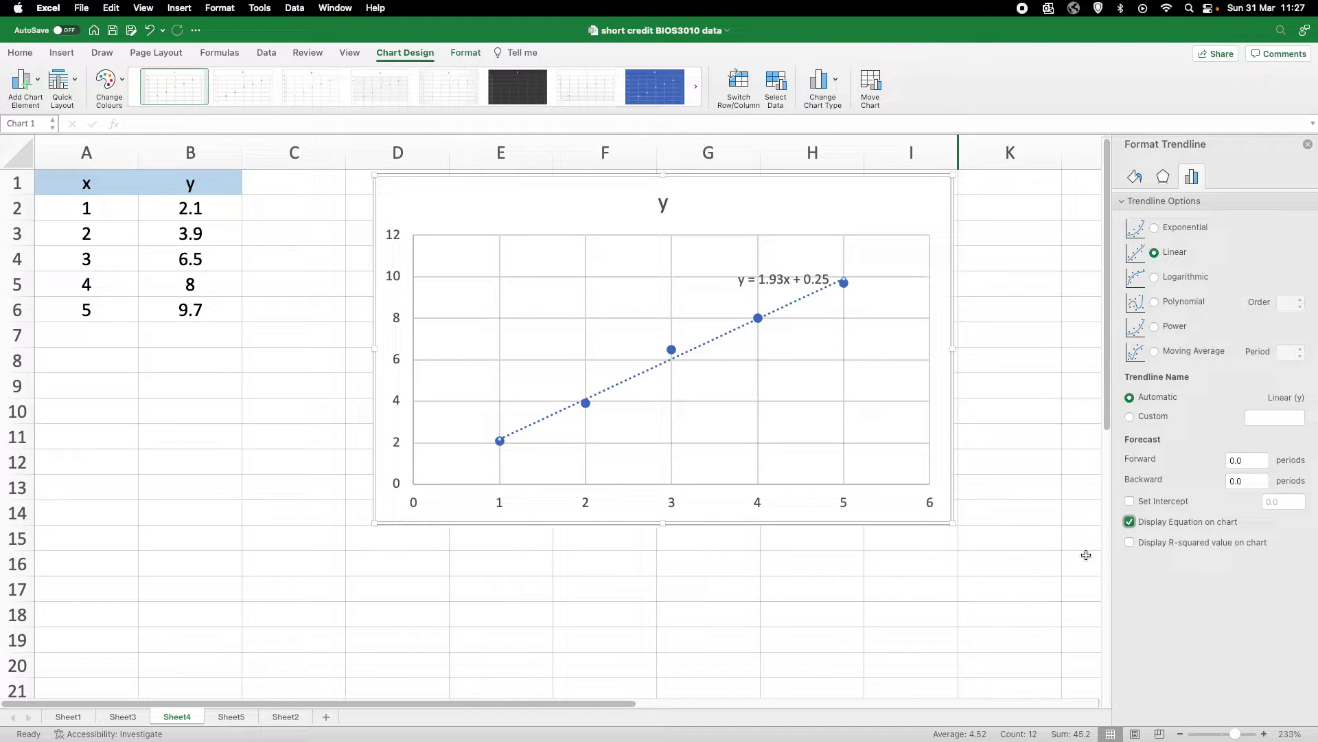
click(1137, 543)
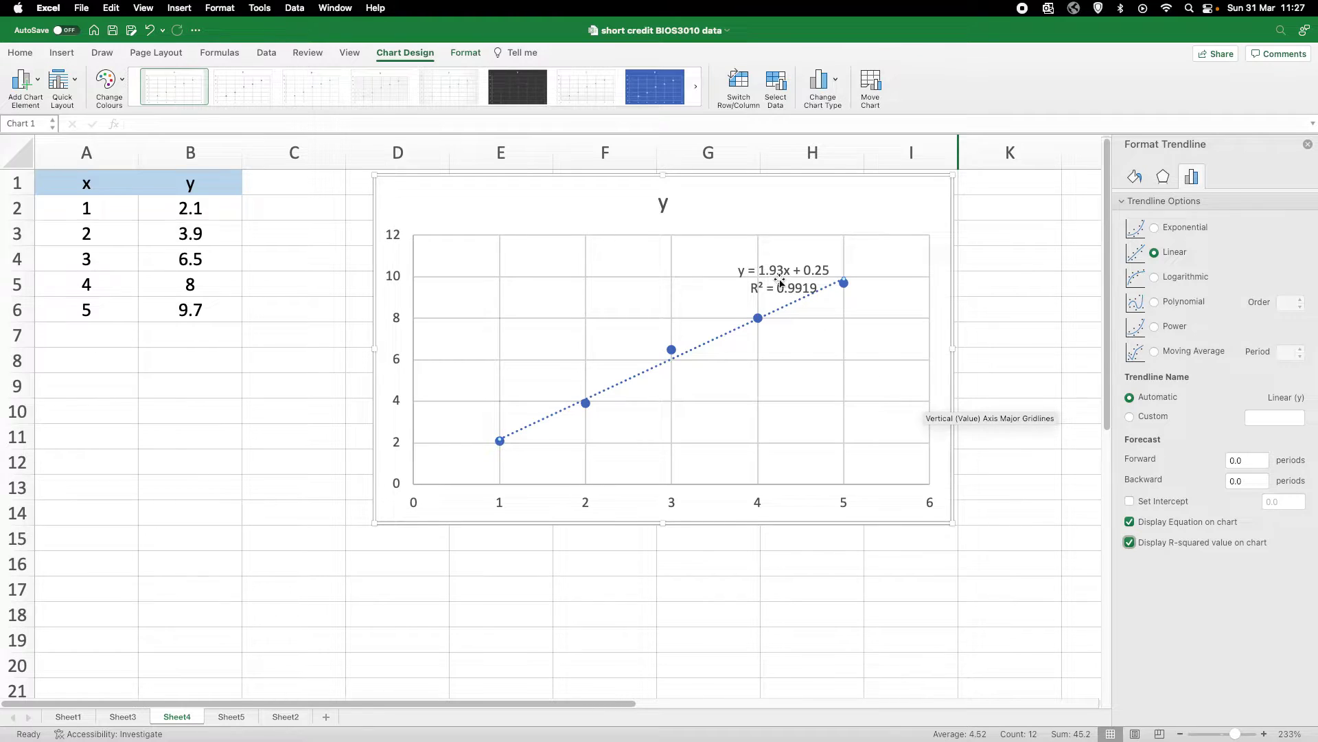
Move the trendline equation label above the plotted line, clear of the data points, and close the trendline label formatting options.
click(780, 279)
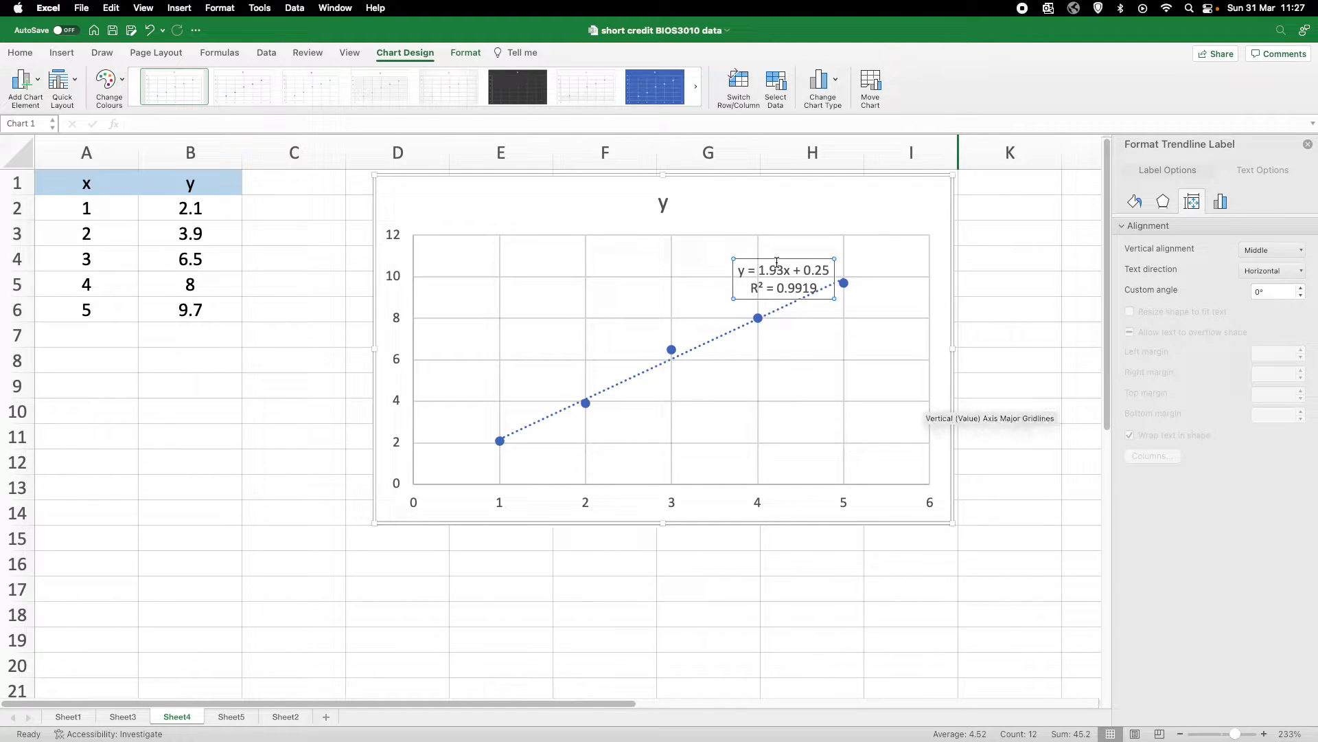
click(775, 266)
drag(781, 257, 776, 208)
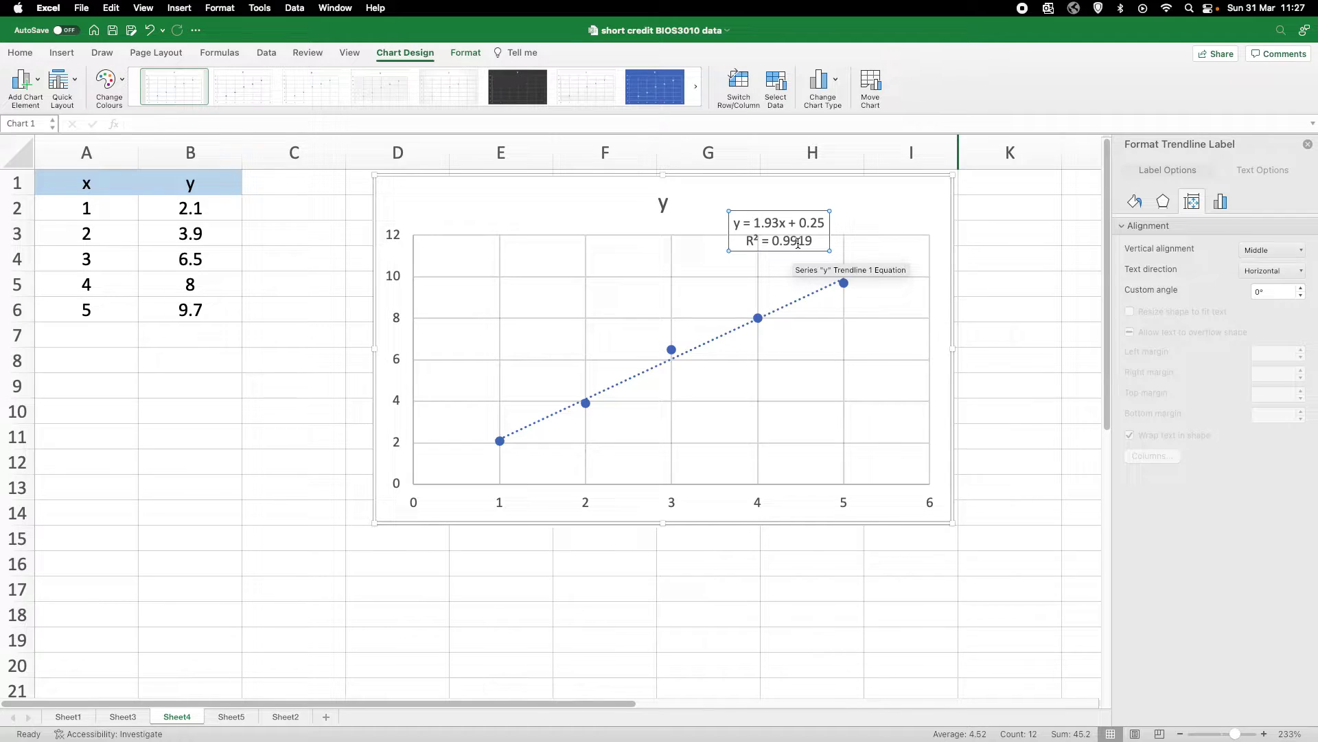
click(1306, 146)
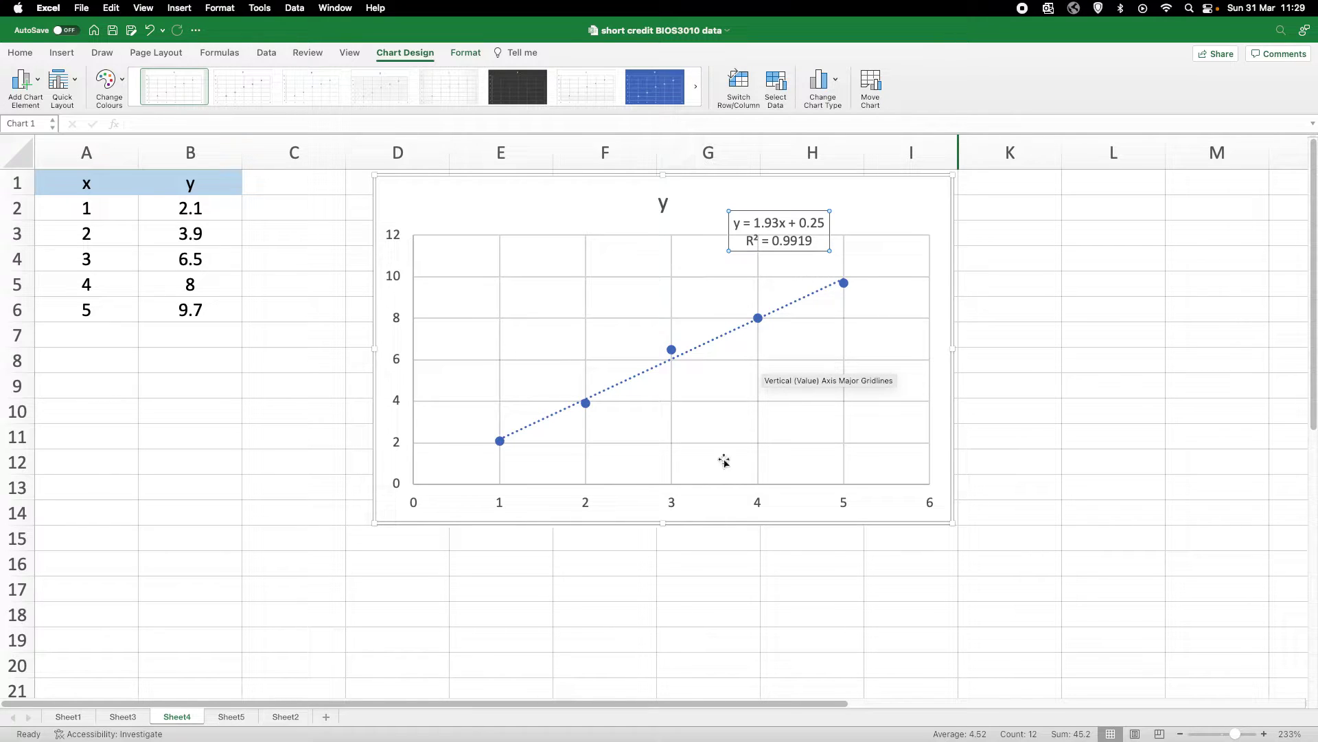
Review the H0 and H1 hypotheses about the regression gradient on Sheet5, and return to Sheet4.
click(232, 716)
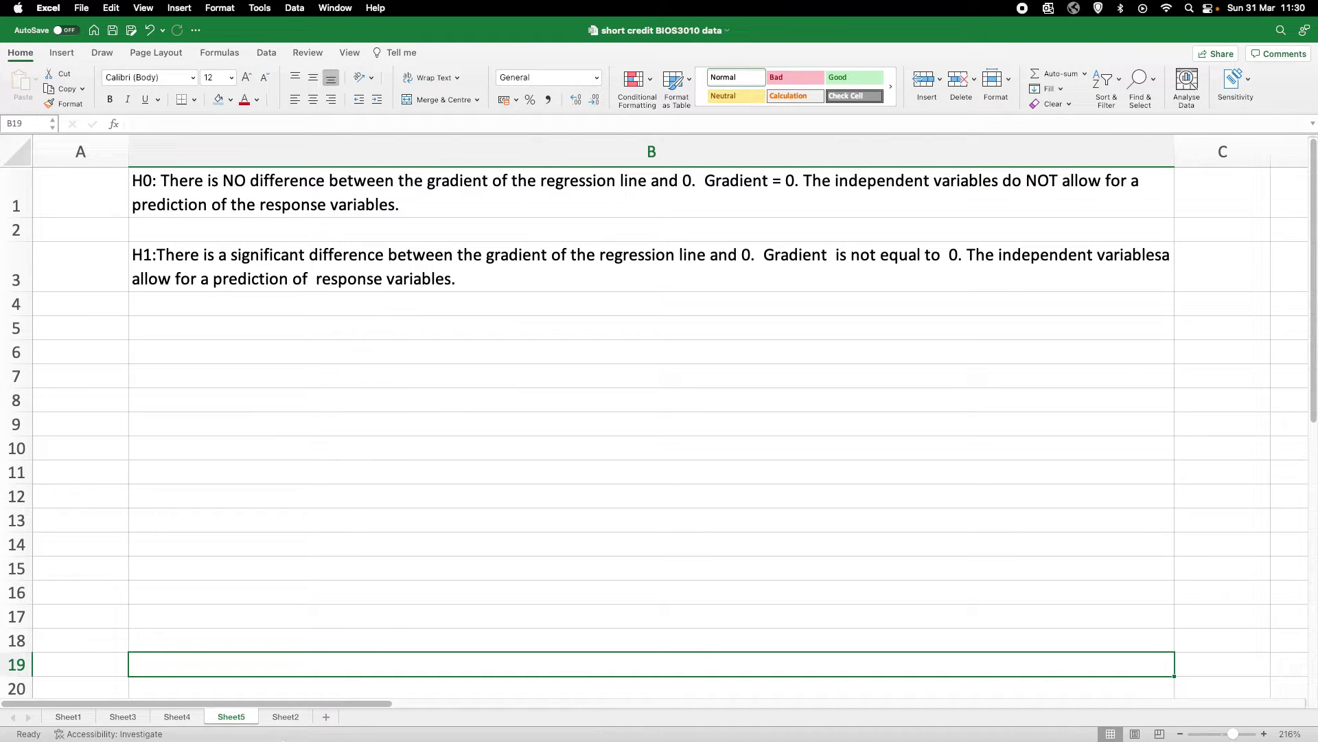
click(178, 718)
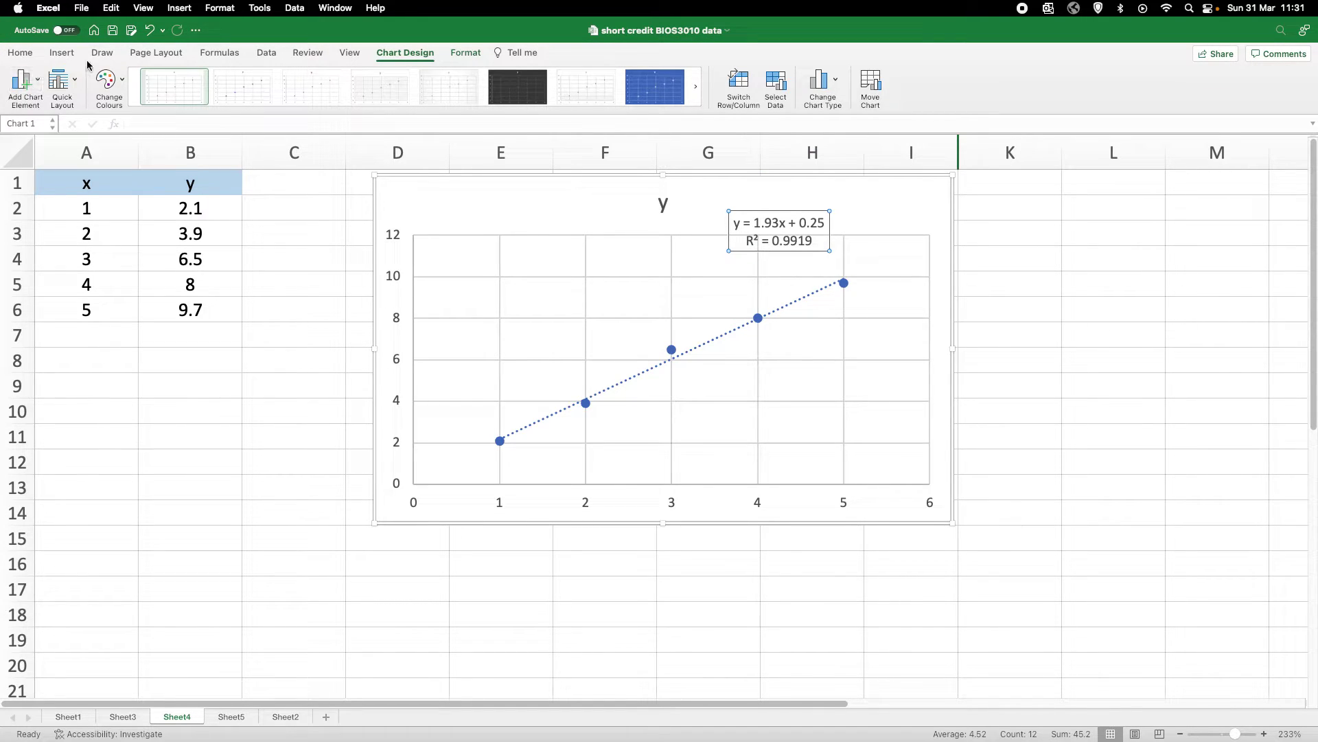
Start a Regression data analysis with B1:B6 as the Y range and A1:A6 as the X range.
click(272, 54)
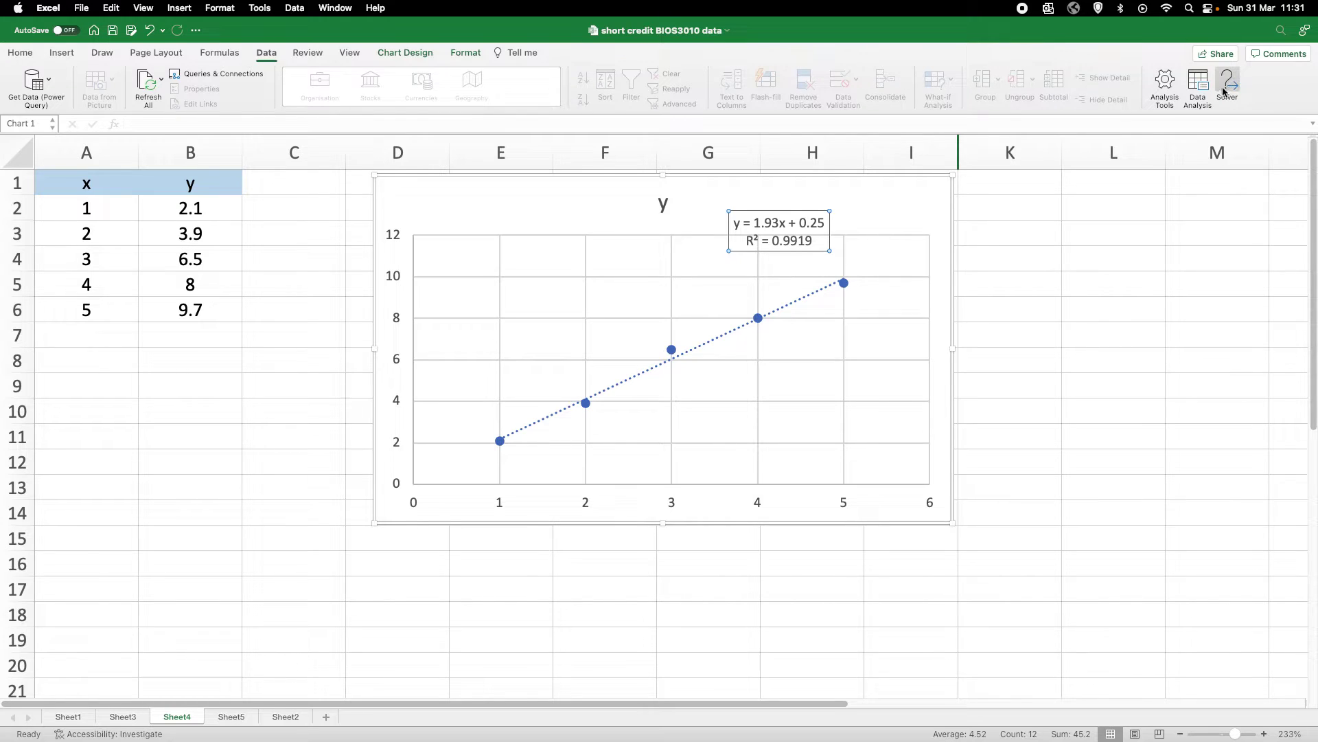
click(1200, 81)
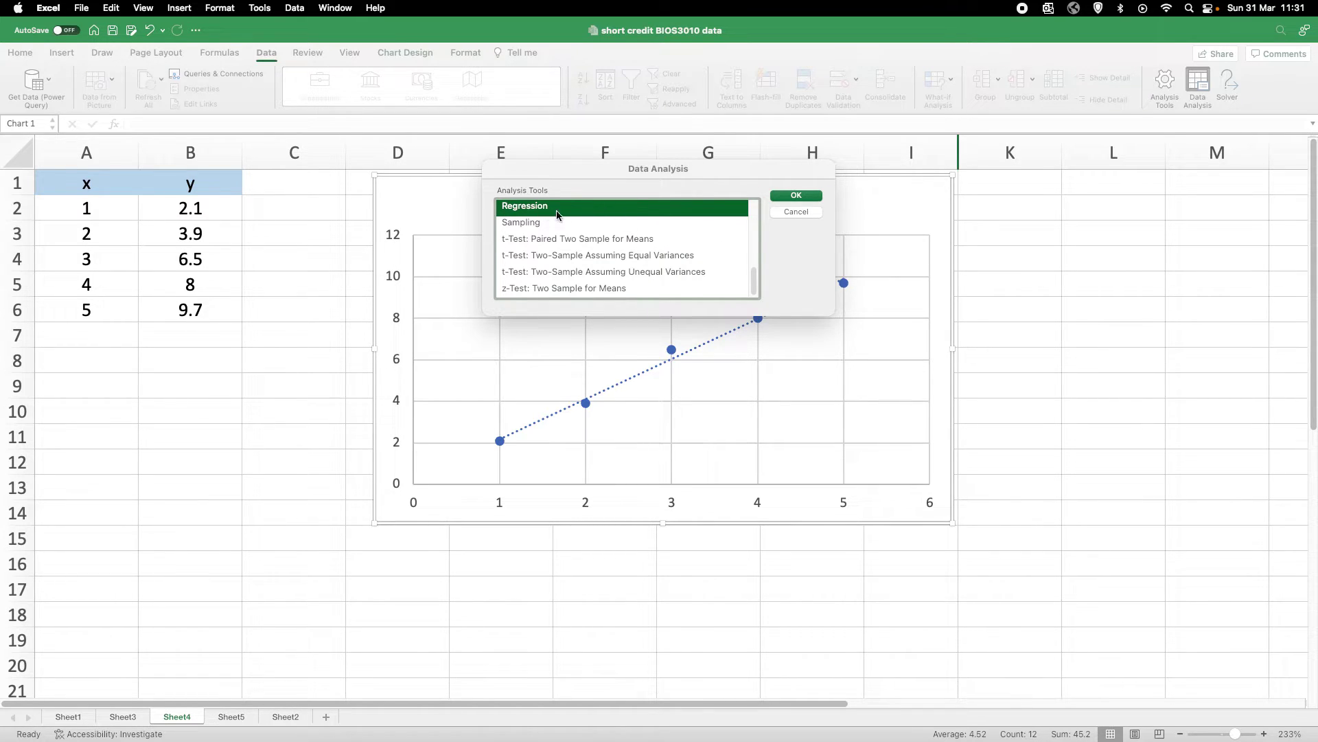
click(812, 197)
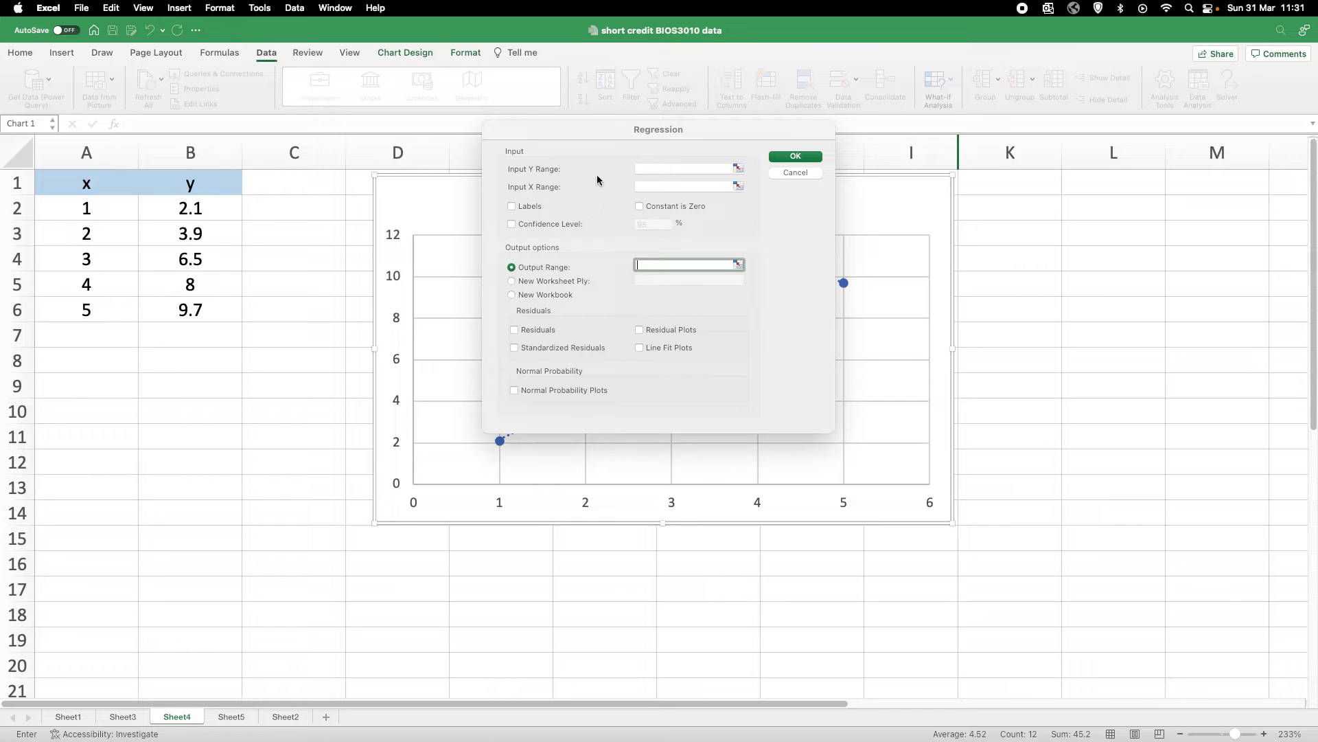
click(654, 168)
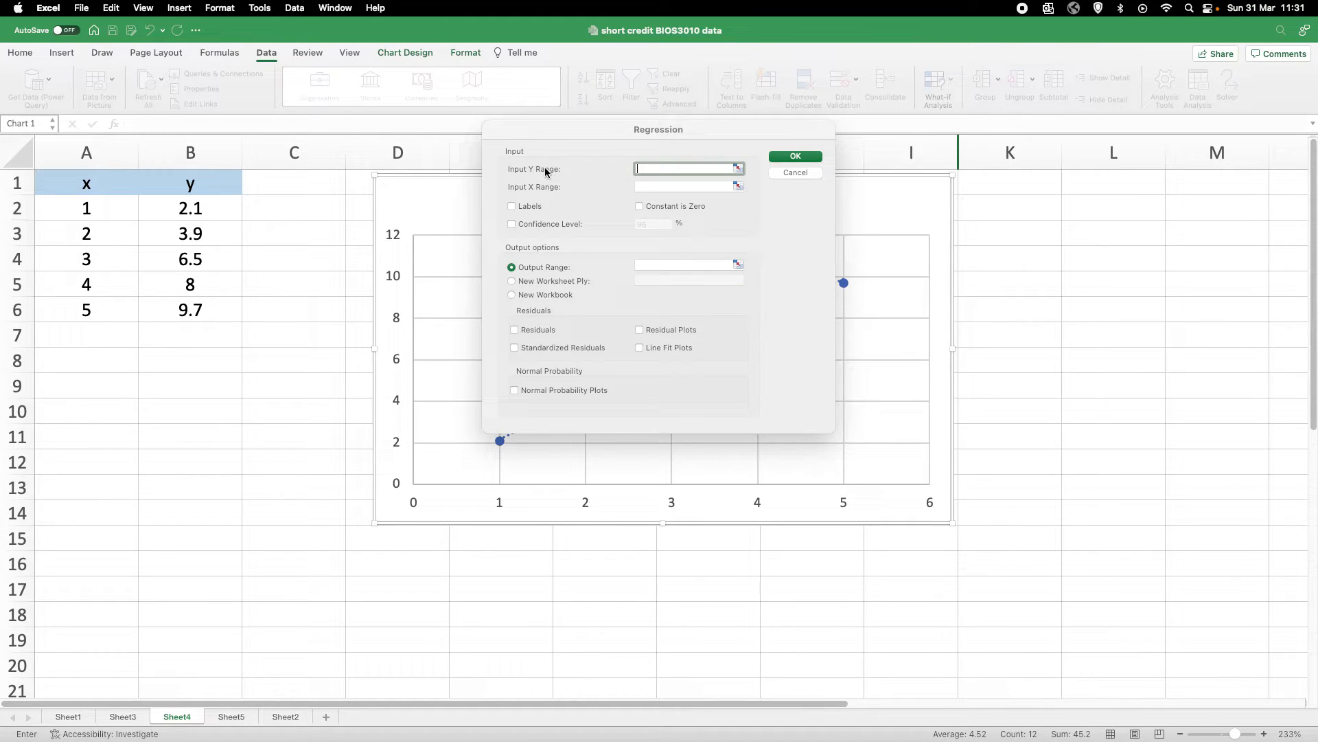
drag(228, 184, 215, 307)
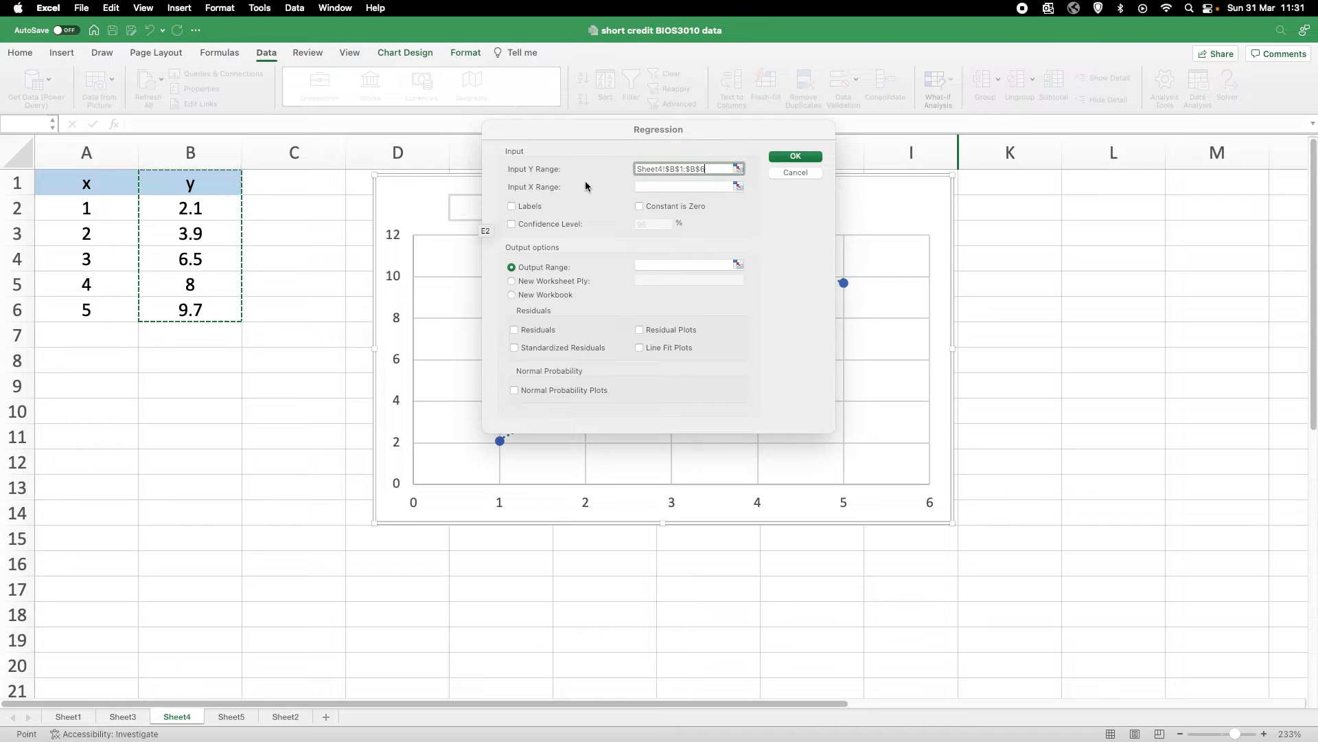
click(663, 186)
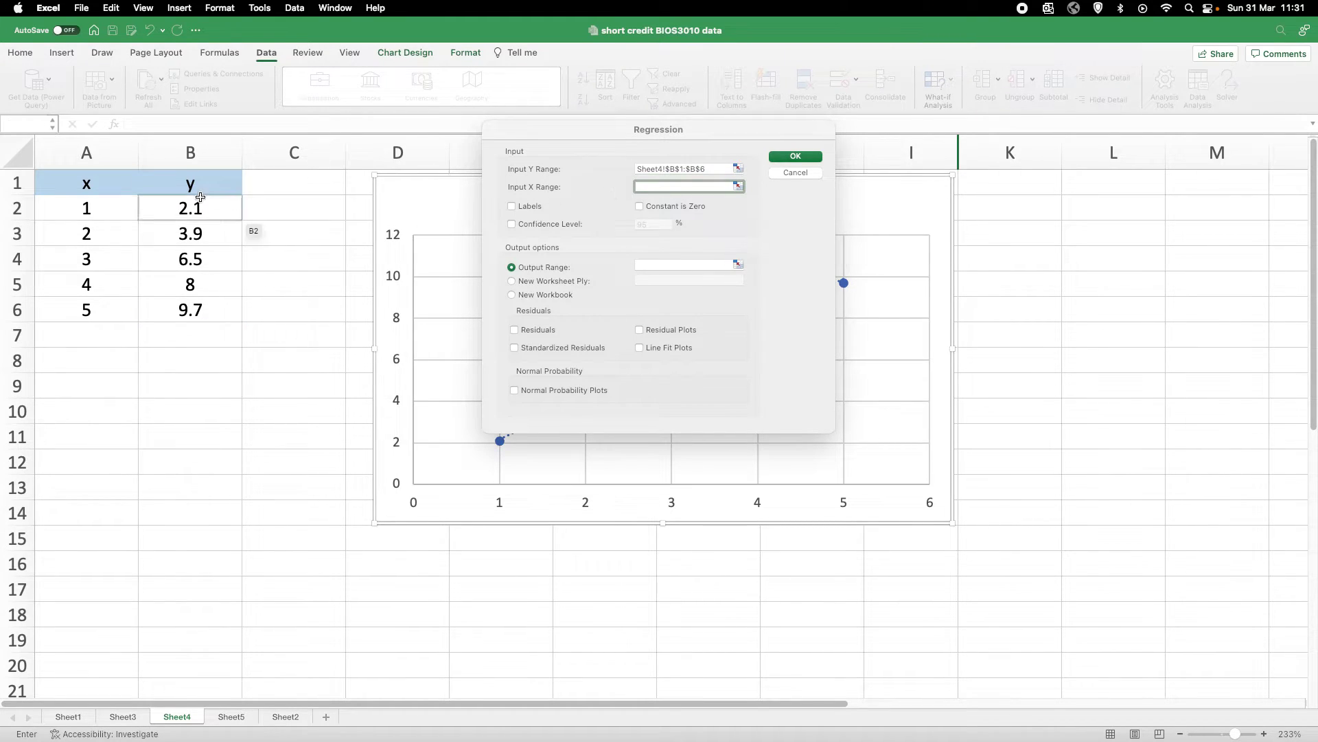
drag(123, 180, 101, 303)
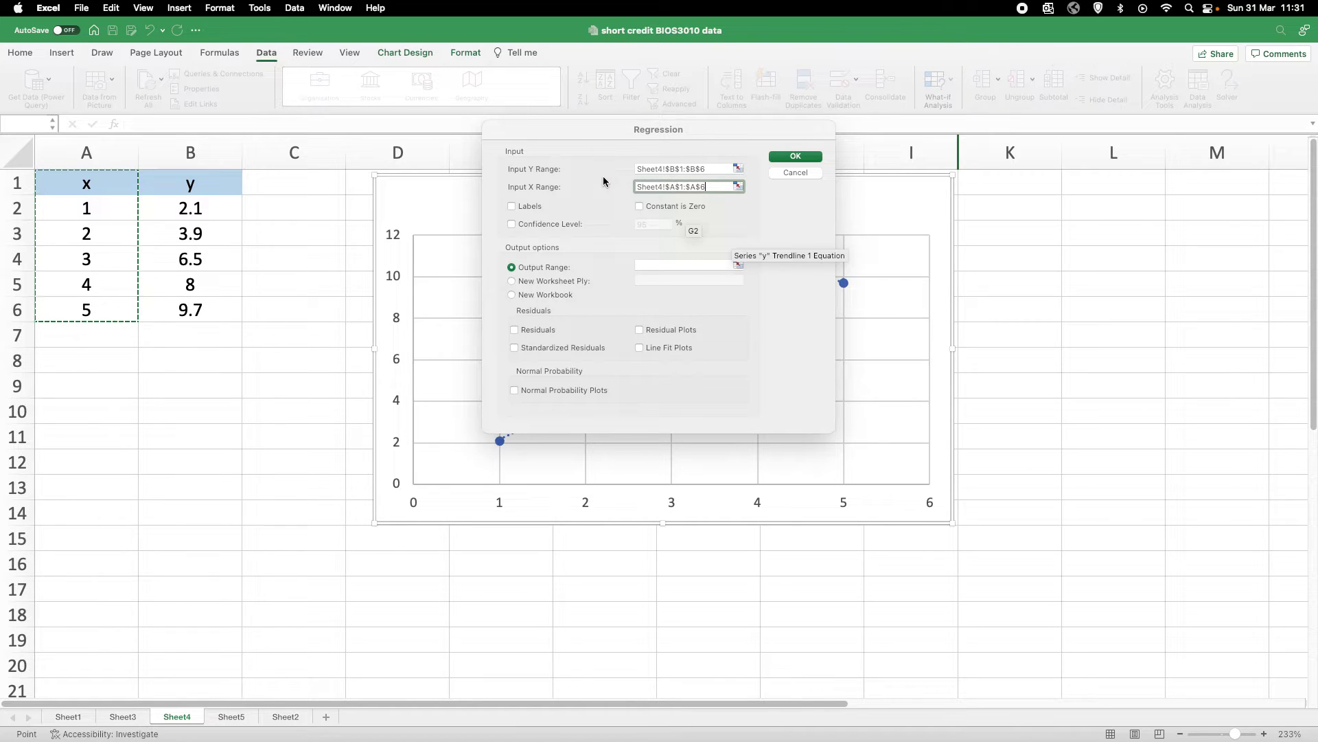
Include labels and a 95% confidence level, set the output range to A16 on Sheet4, and run the regression.
click(512, 207)
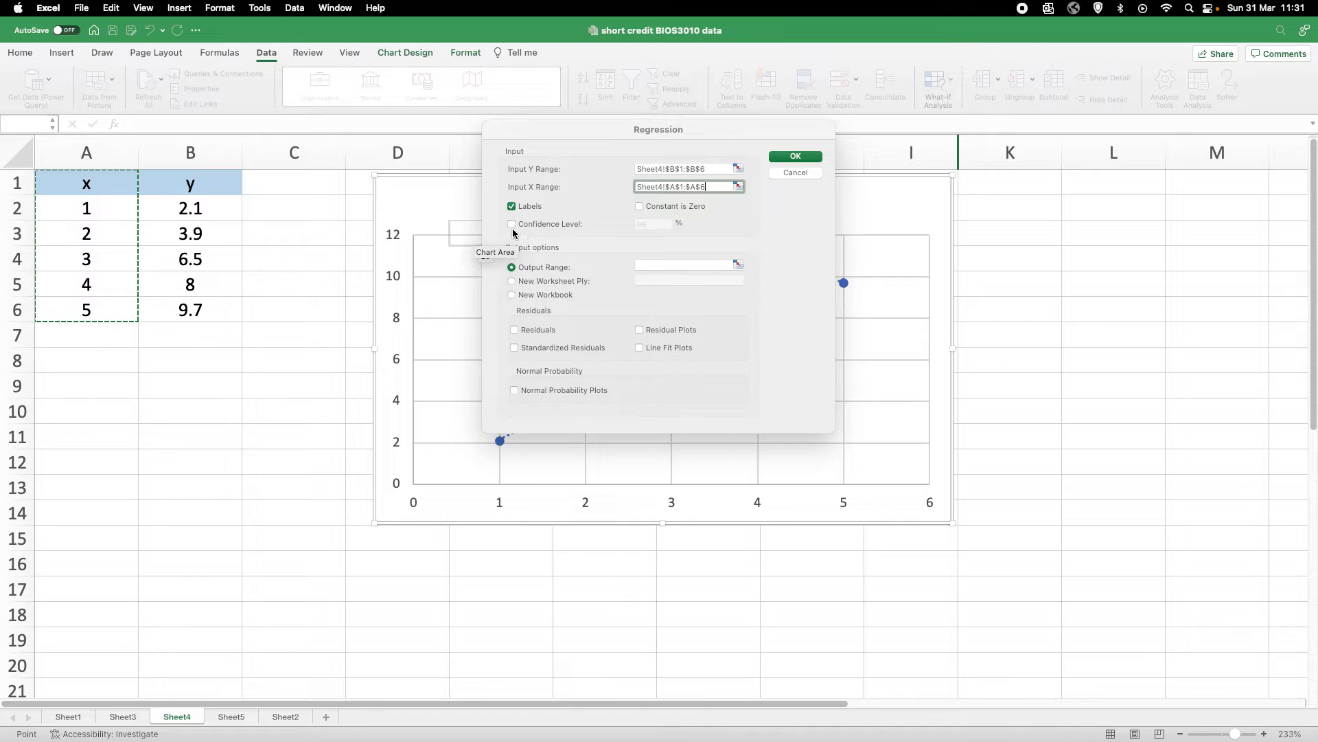
click(512, 225)
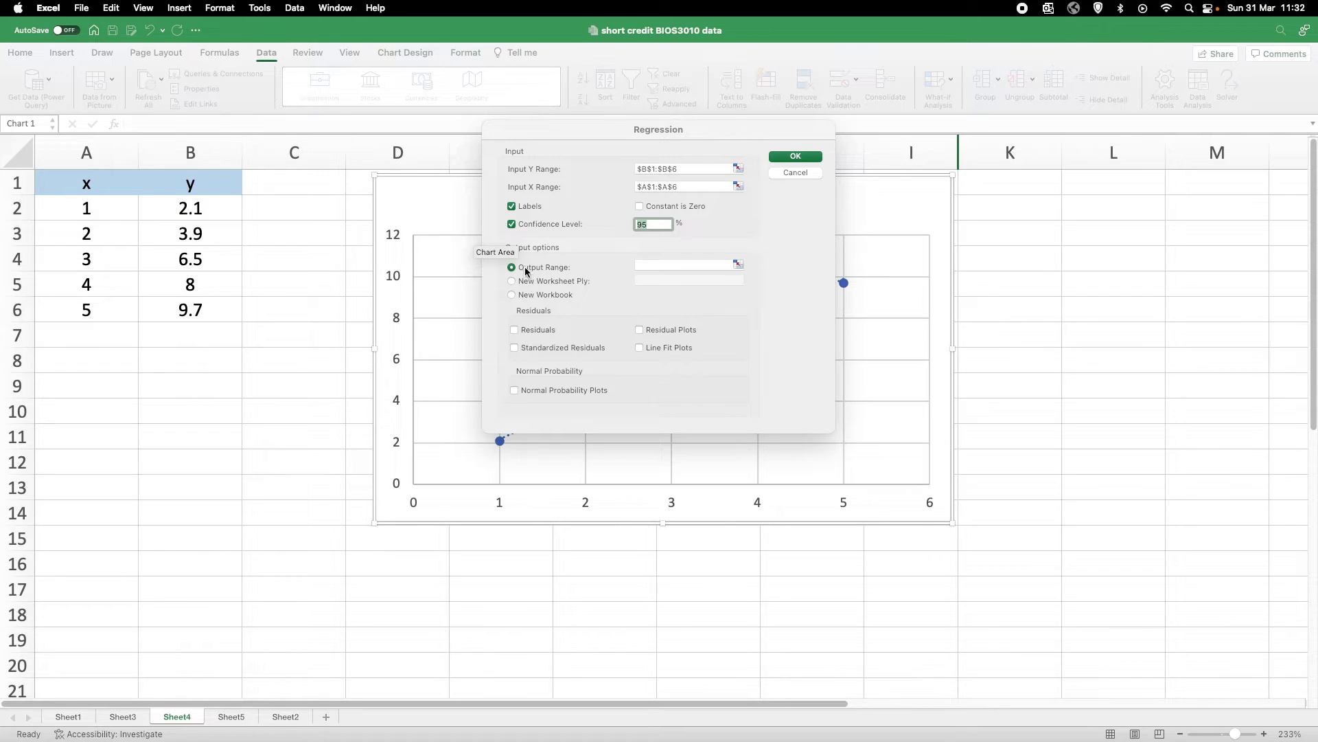
click(649, 265)
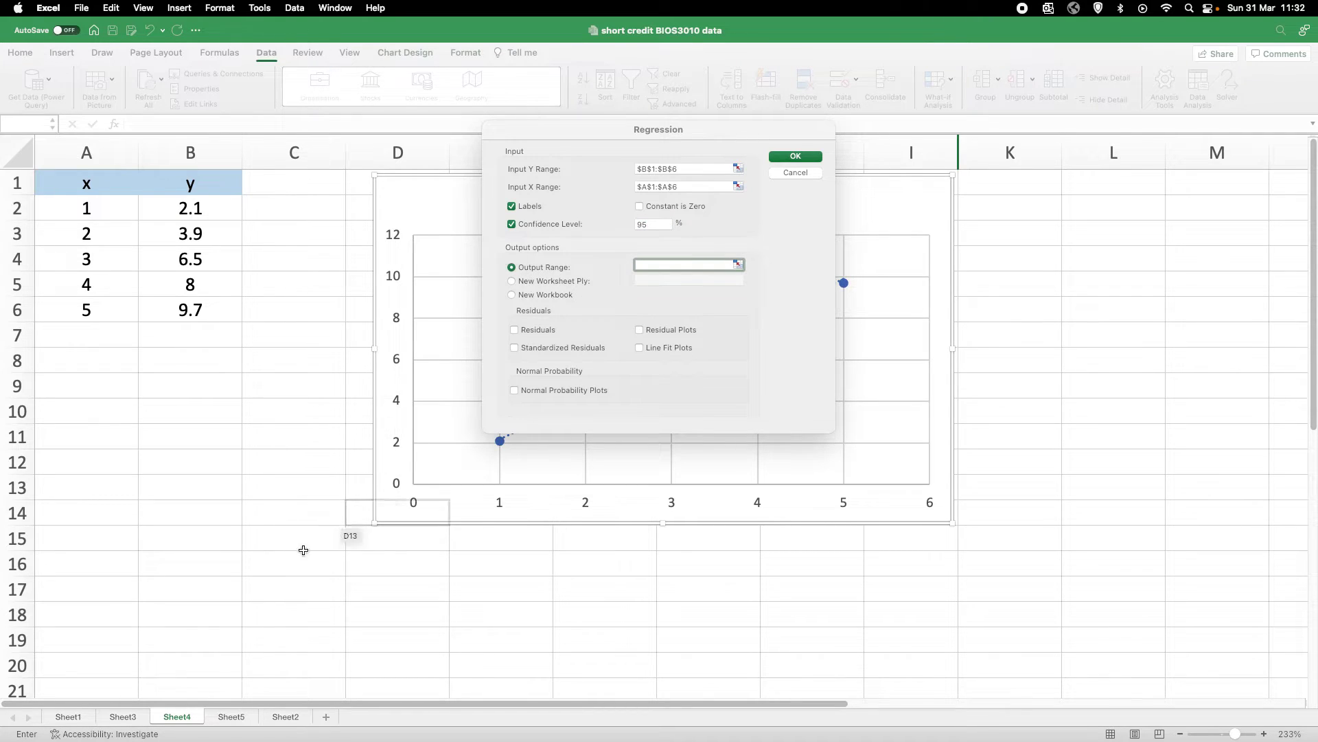
click(73, 567)
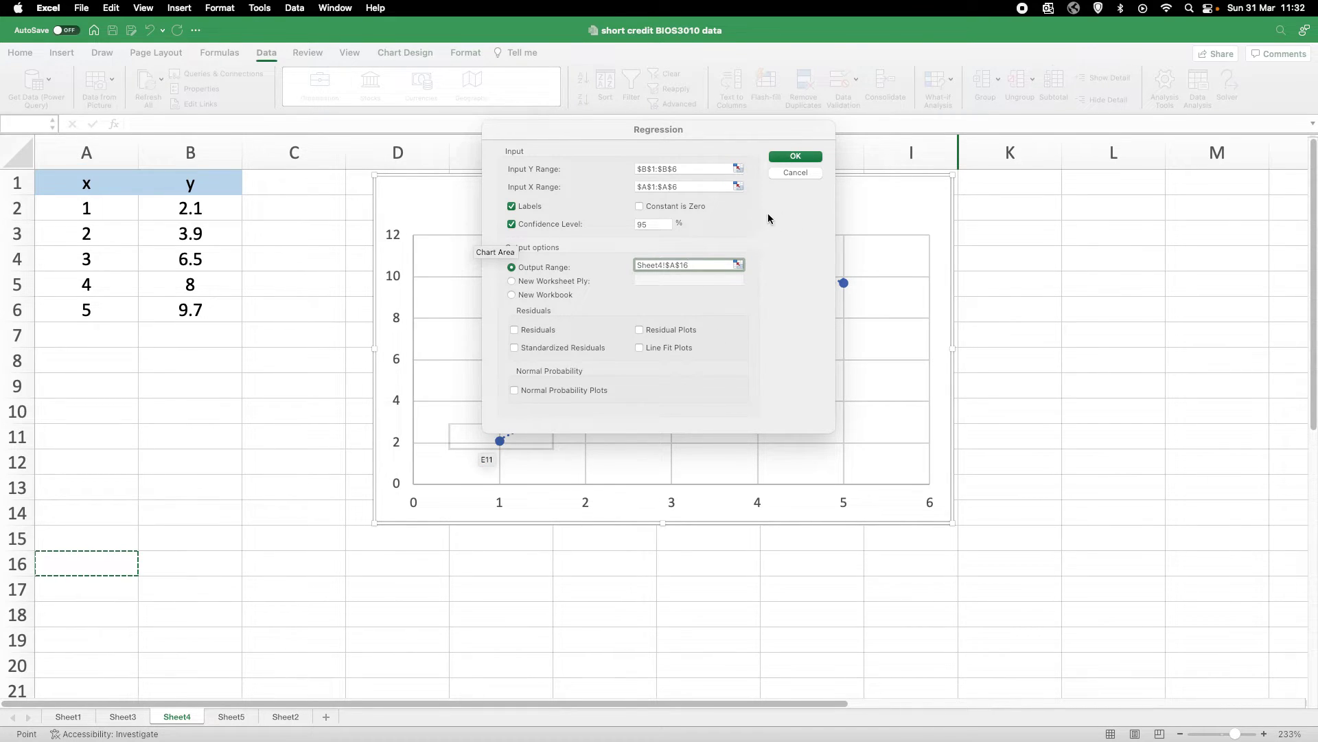
click(796, 158)
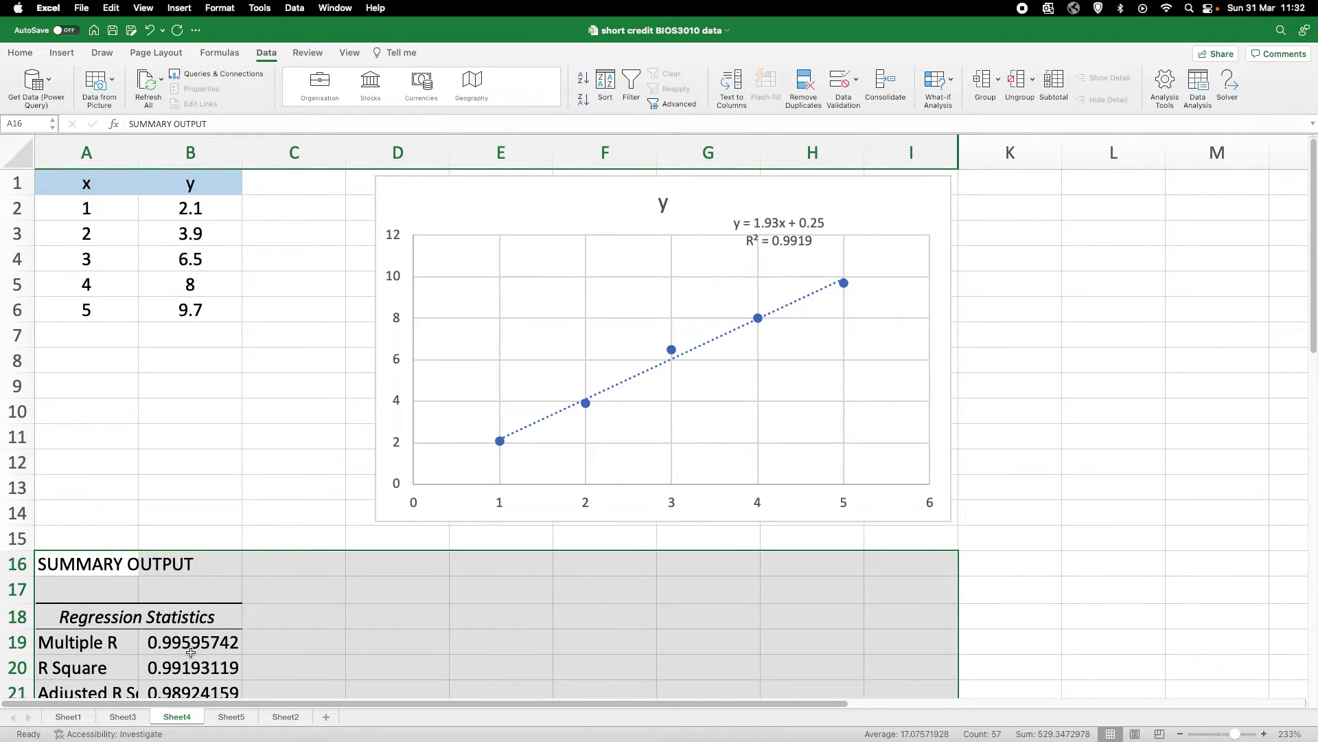
Examine the regression statistics in the summary output and compare the R Square value with the one on the chart.
scroll(163, 631, down, 5)
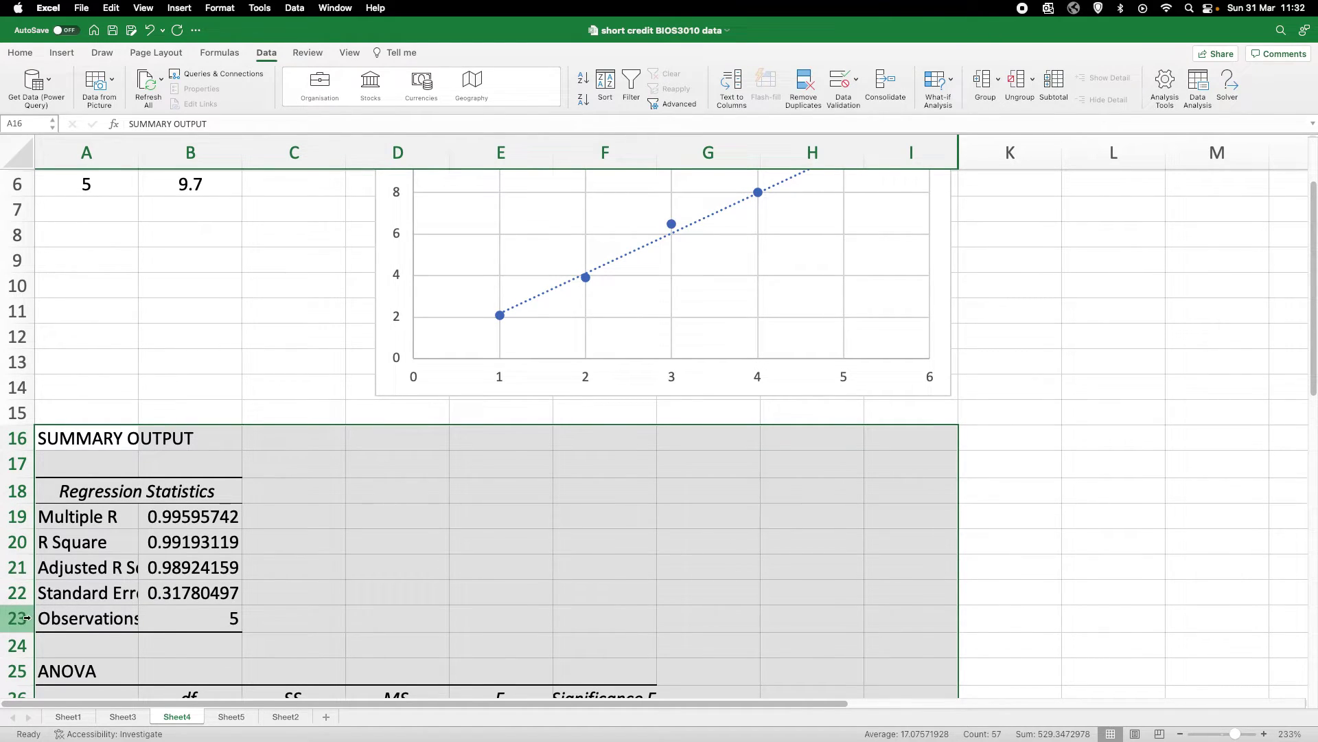
scroll(236, 381, up, 4)
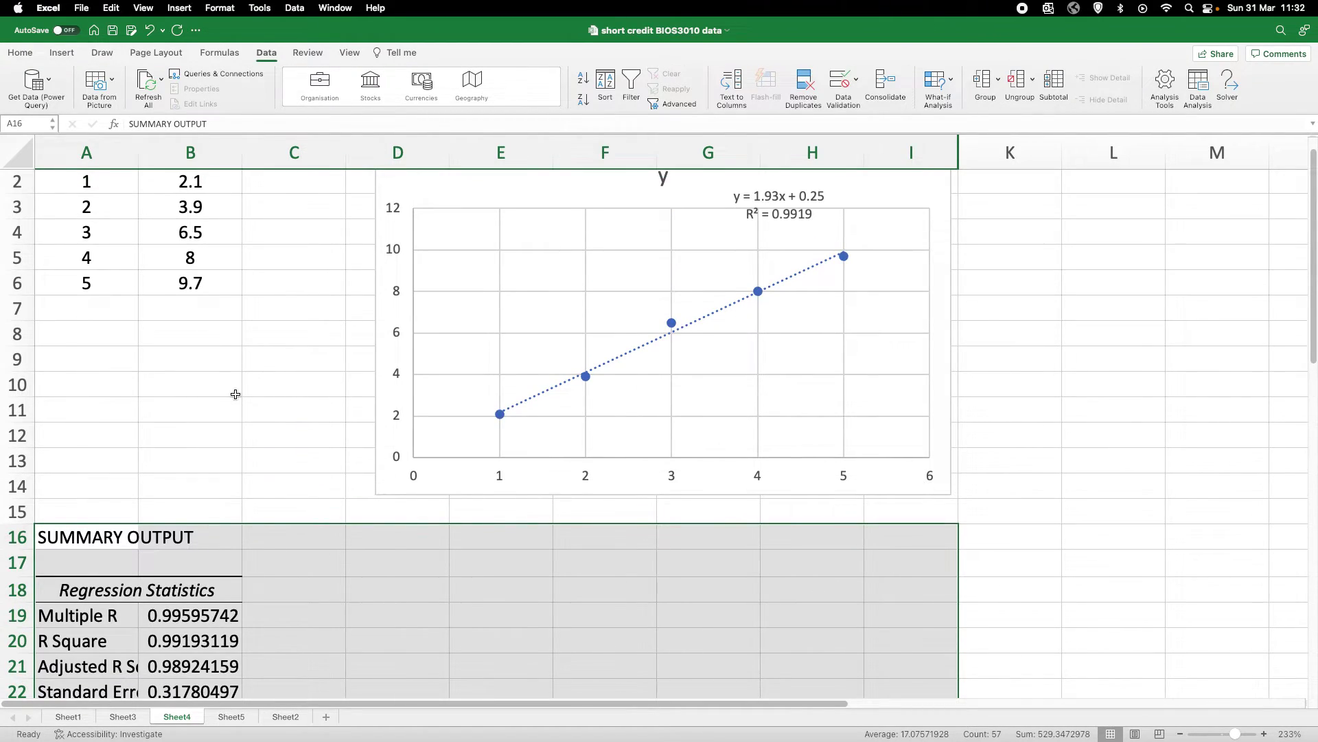
scroll(274, 317, up, 1)
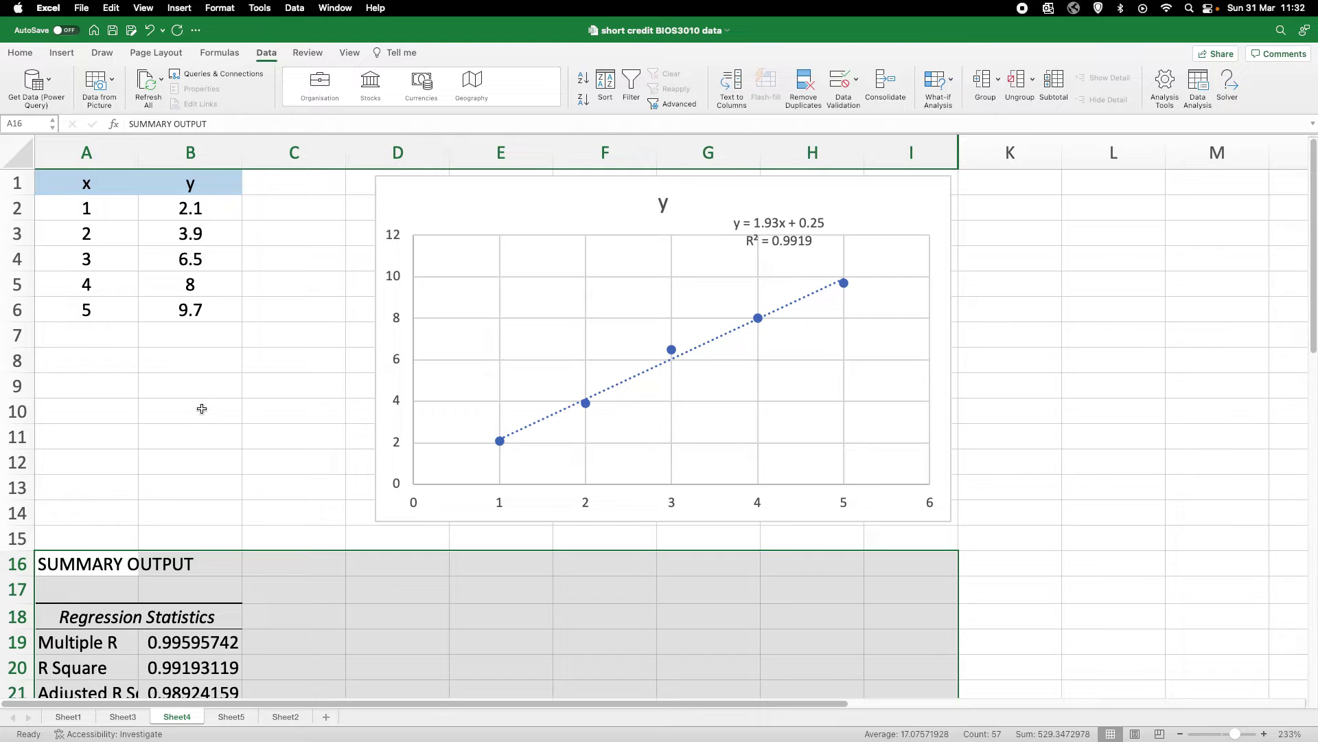
scroll(201, 409, down, 1)
scroll(190, 516, down, 3)
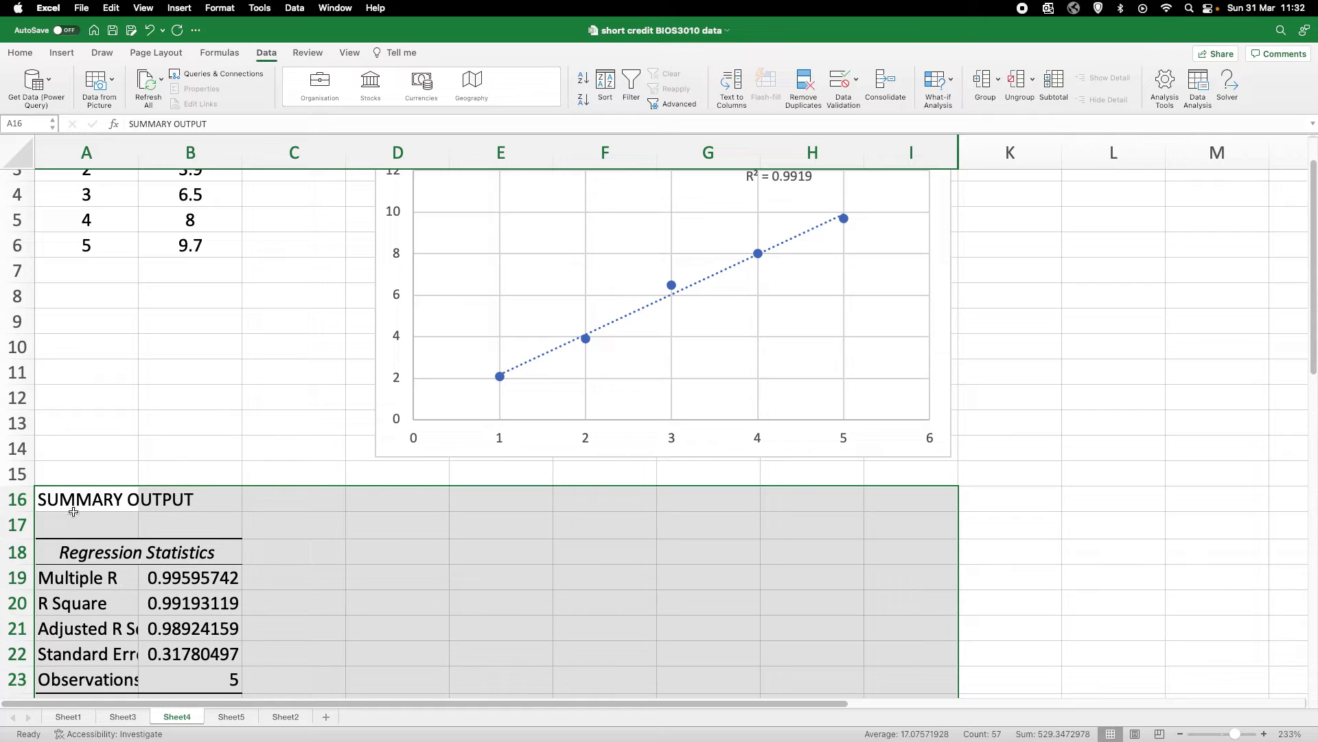
click(317, 313)
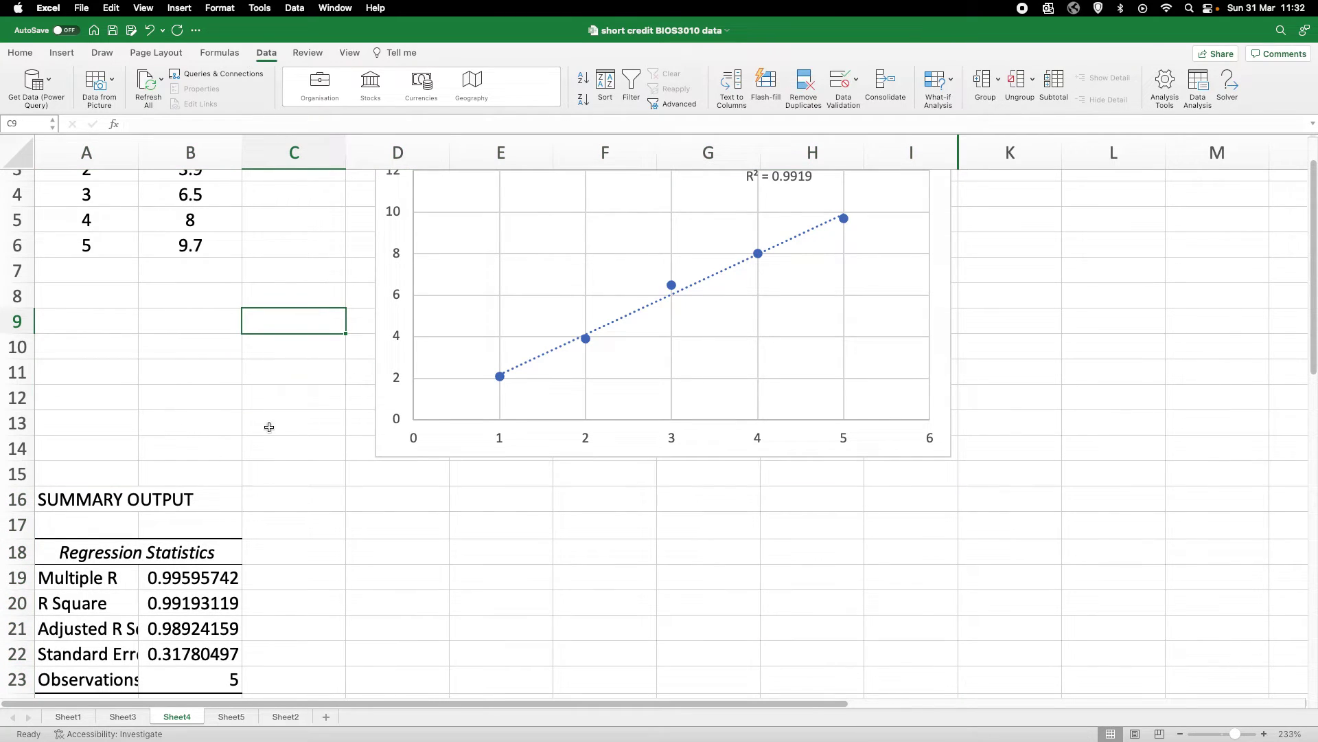
click(188, 605)
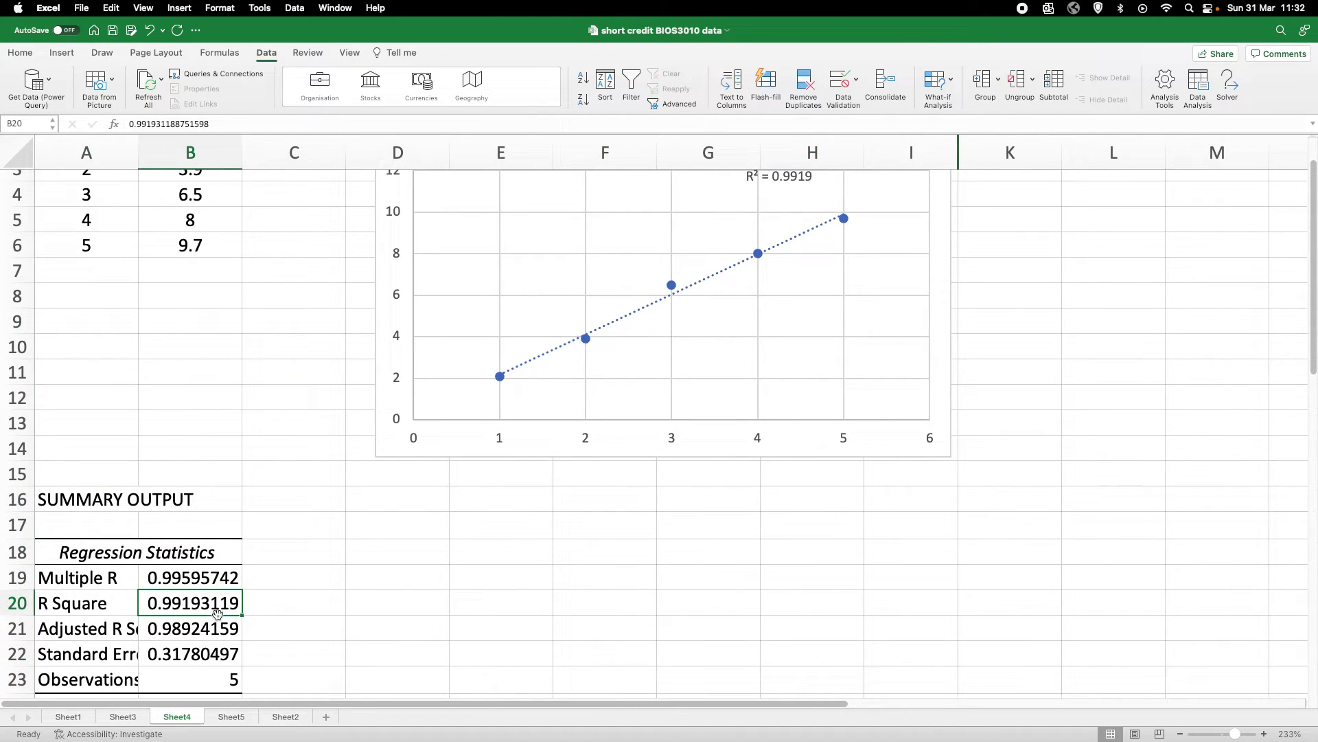
scroll(789, 368, up, 3)
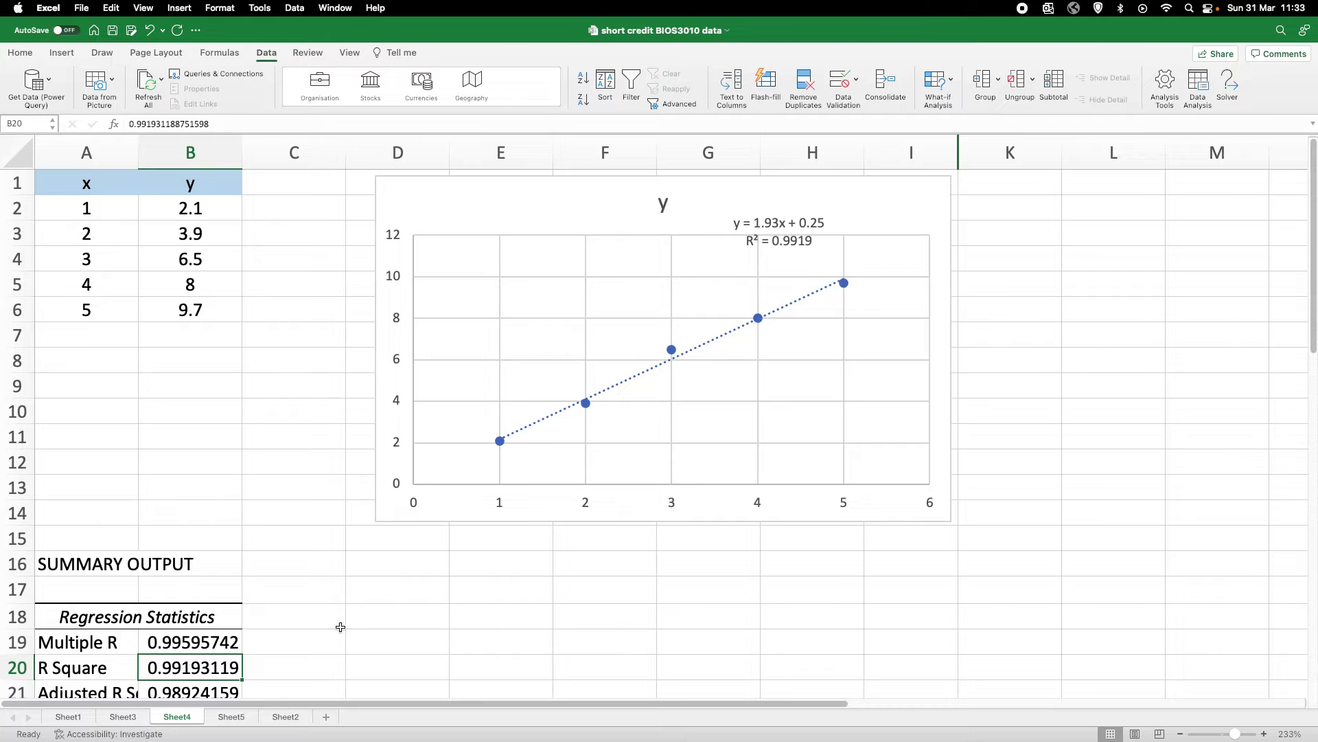
Examine the ANOVA table in the summary output, in particular the Significance F value of the regression.
scroll(213, 607, down, 5)
scroll(212, 607, down, 5)
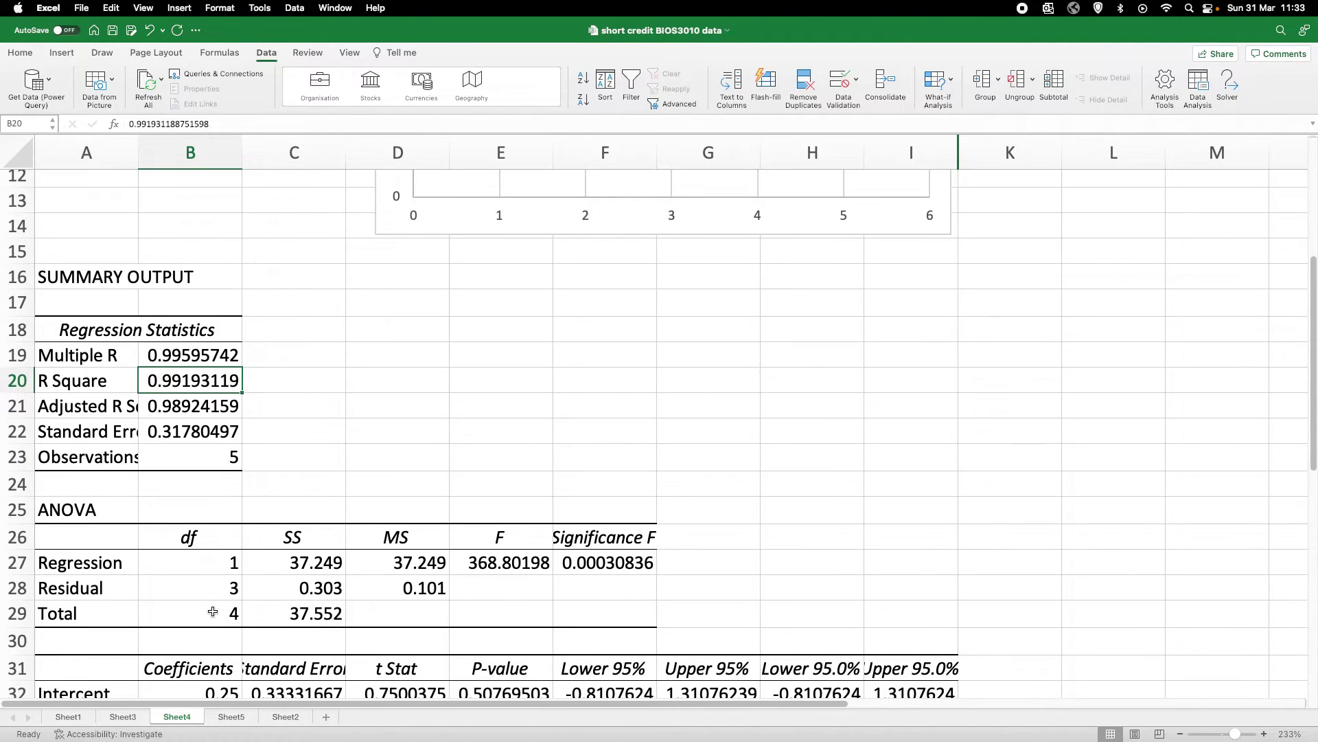
scroll(214, 619, down, 2)
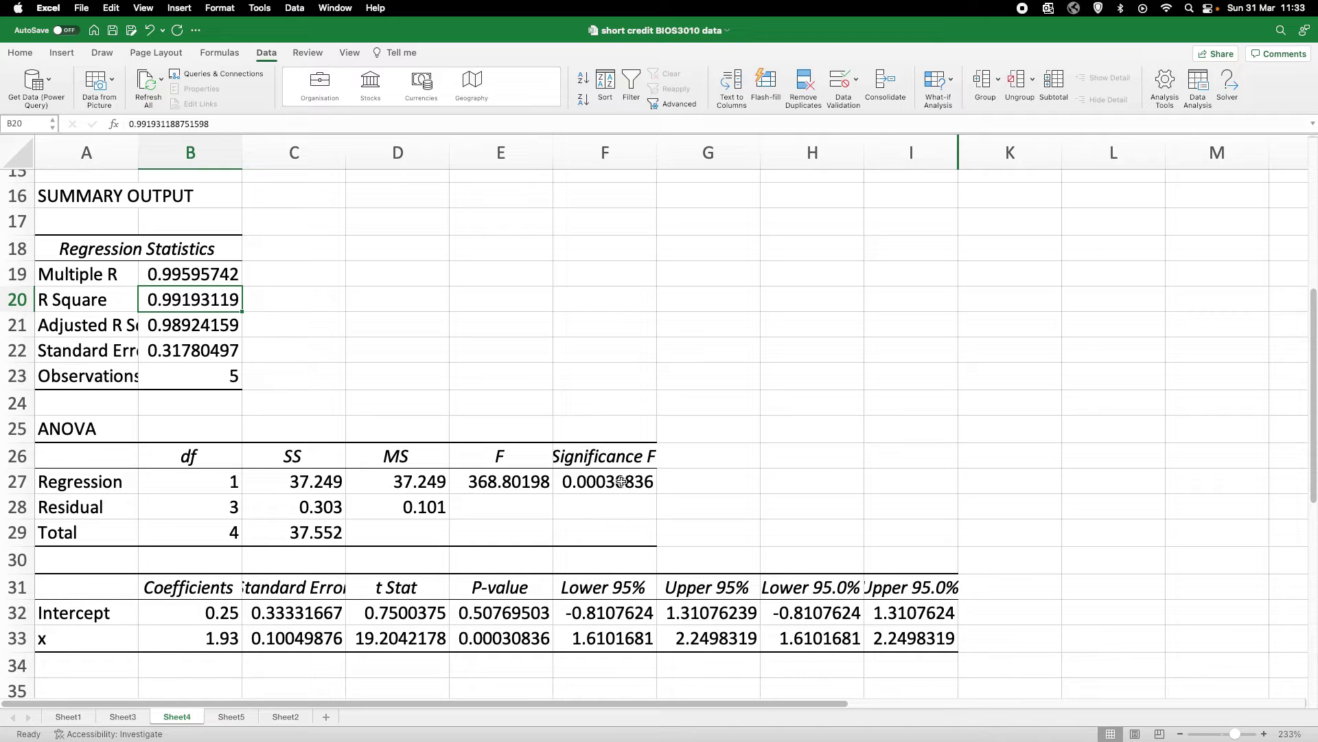
Check the regression significance against the H0 and H1 hypotheses on Sheet5, select H1 in B3, and return to Sheet4.
click(177, 718)
click(230, 717)
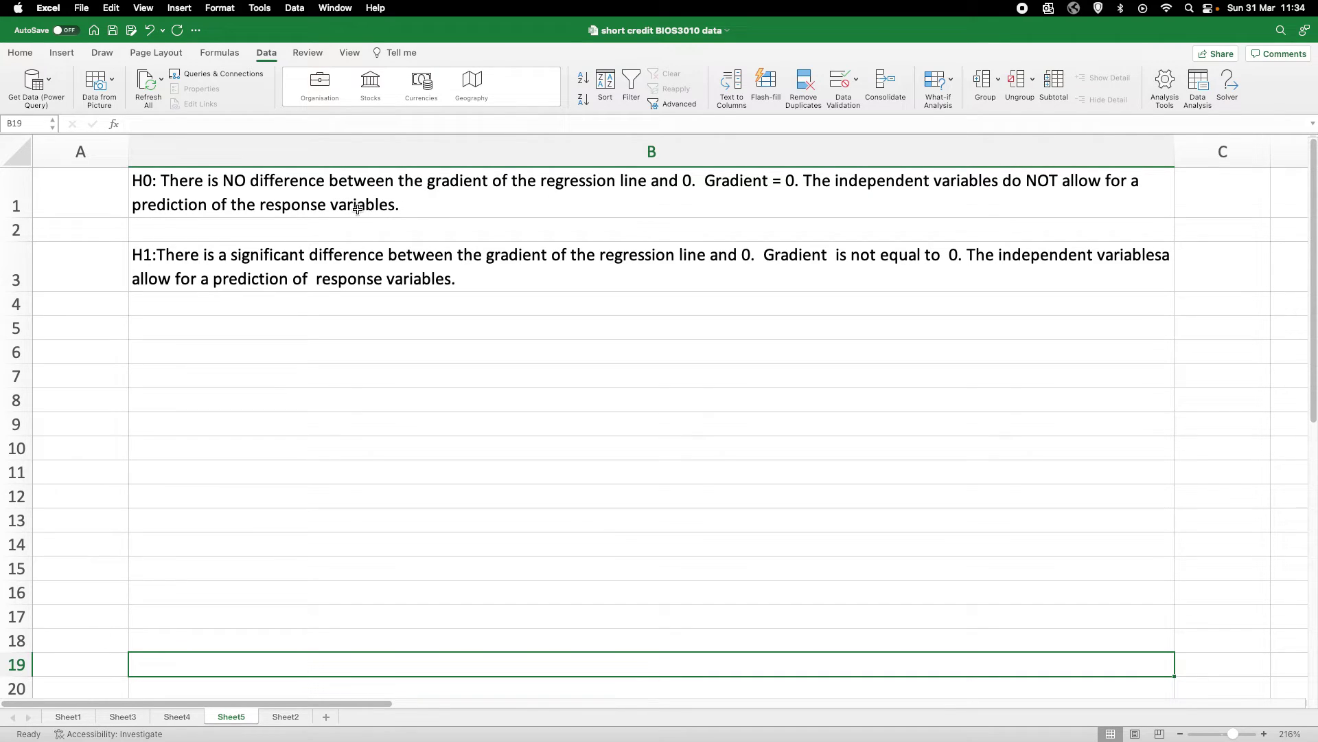
click(298, 264)
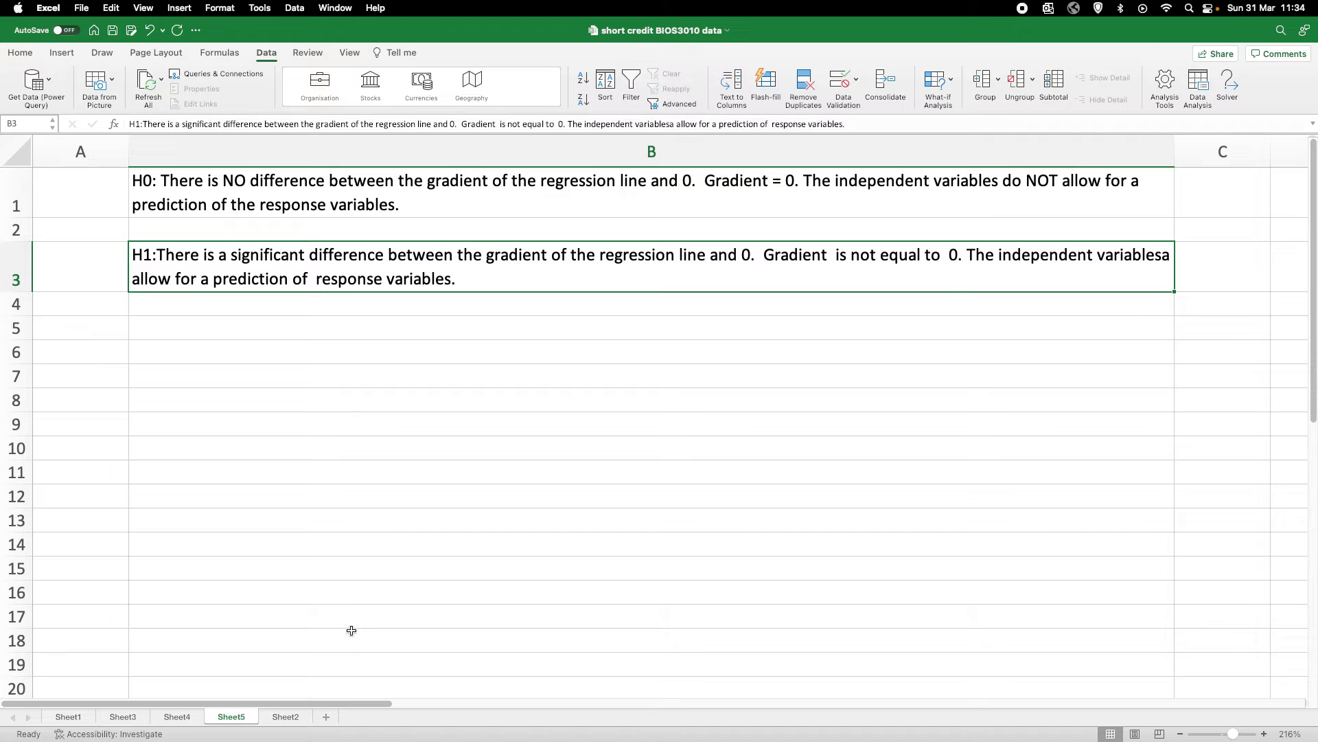
click(179, 717)
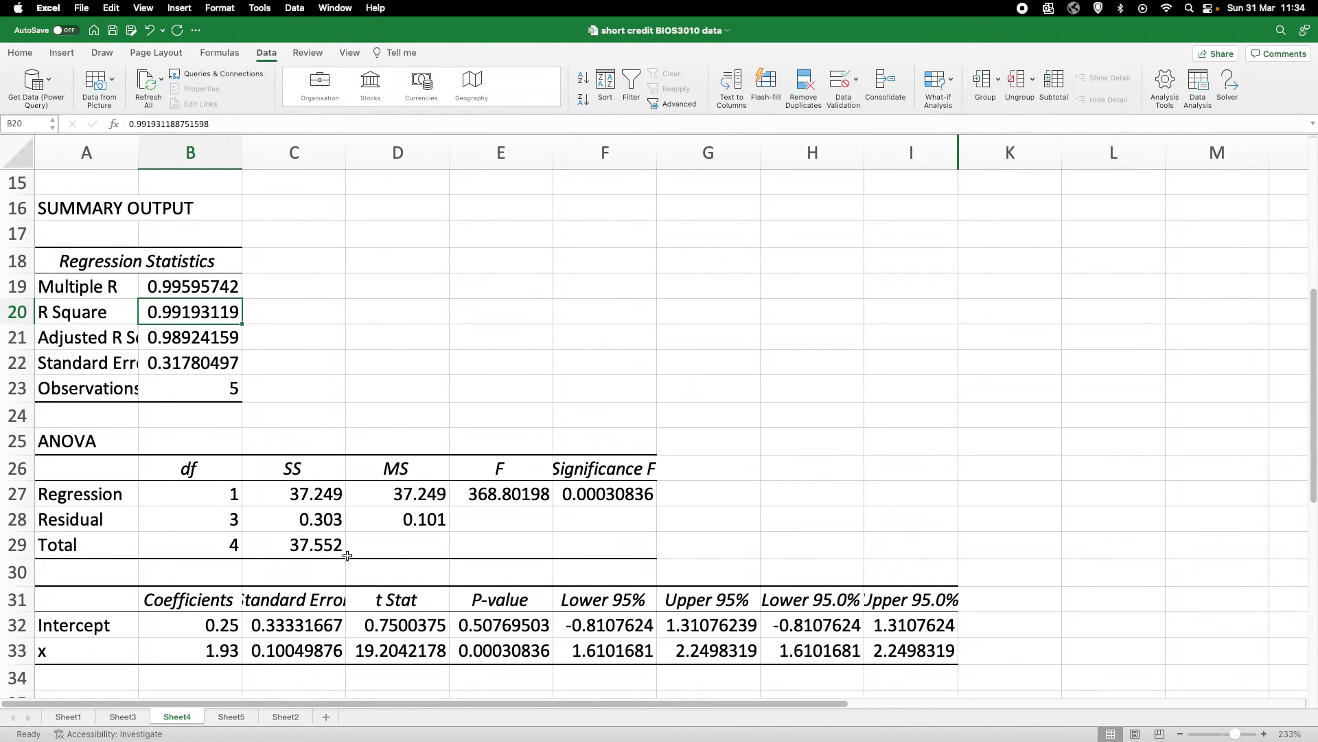
Compare the gradient in the chart's trendline equation with the x coefficient in the regression output.
scroll(348, 556, down, 2)
scroll(346, 556, down, 1)
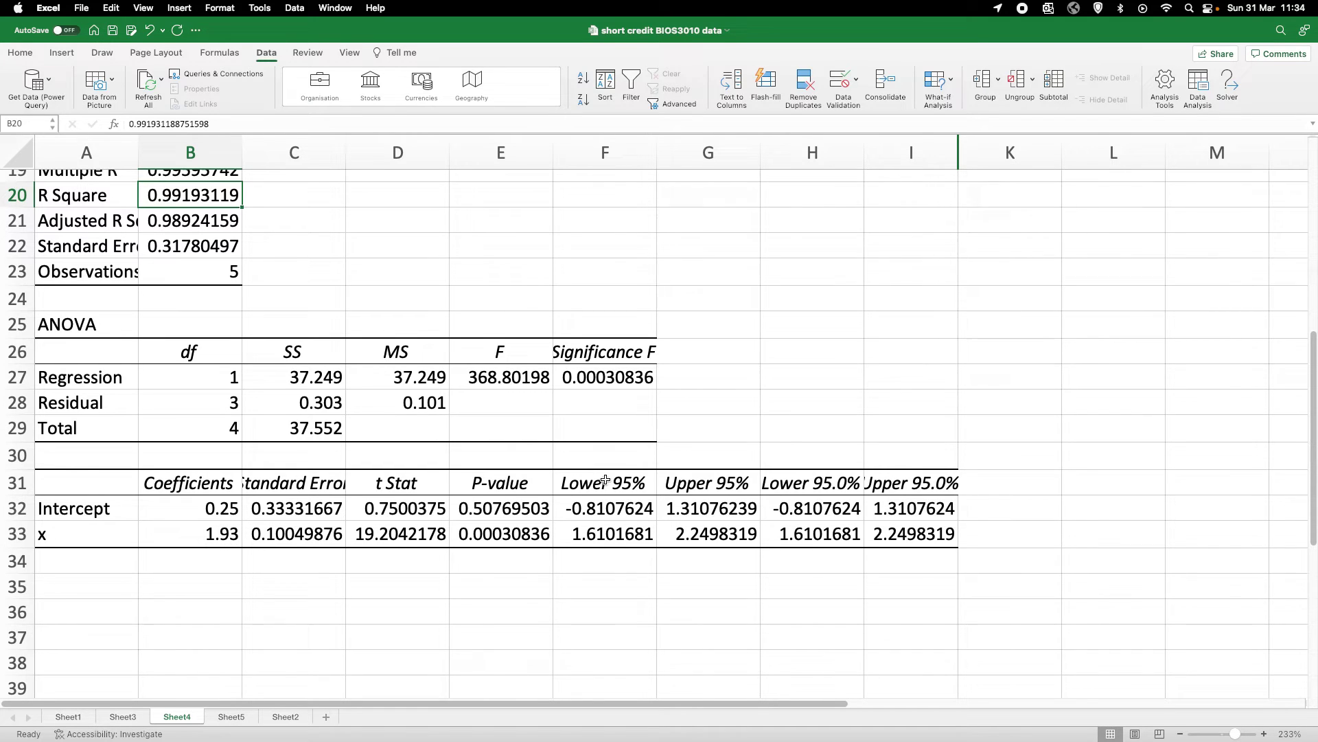
scroll(767, 416, up, 3)
scroll(767, 416, up, 10)
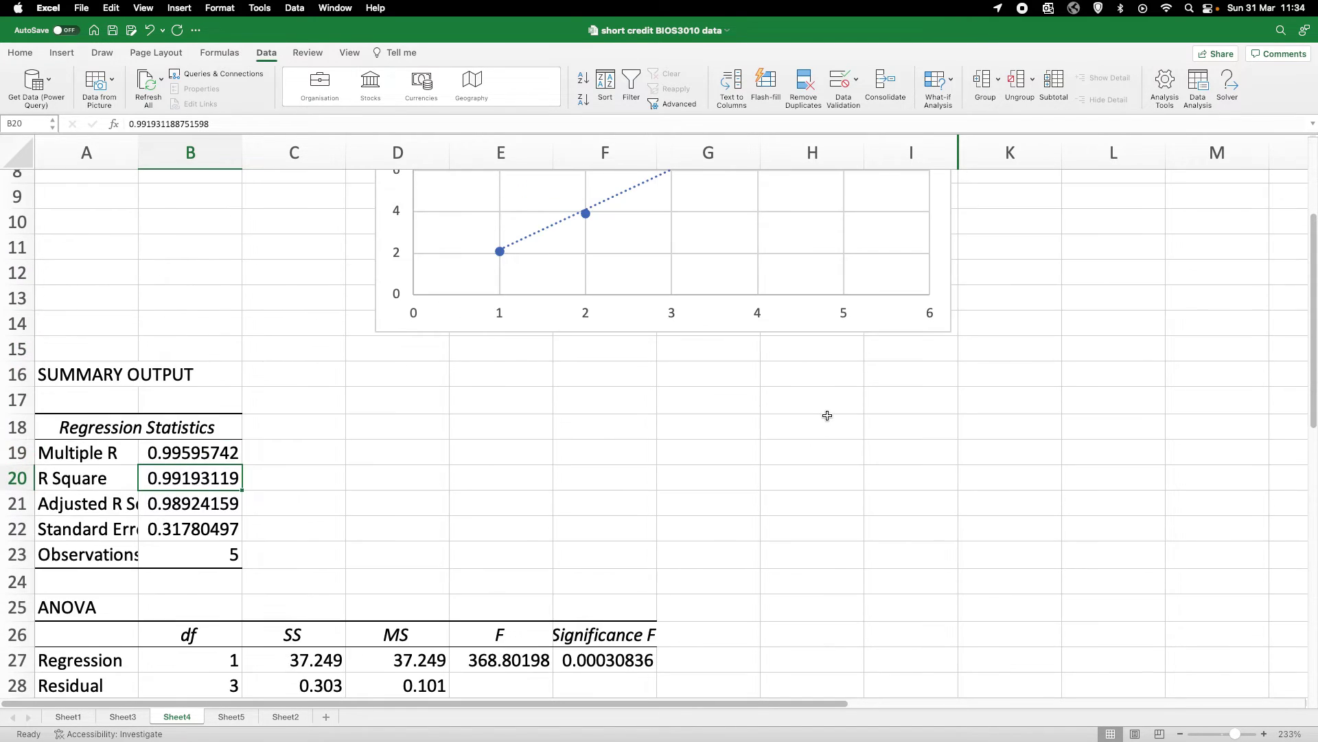
scroll(818, 417, up, 2)
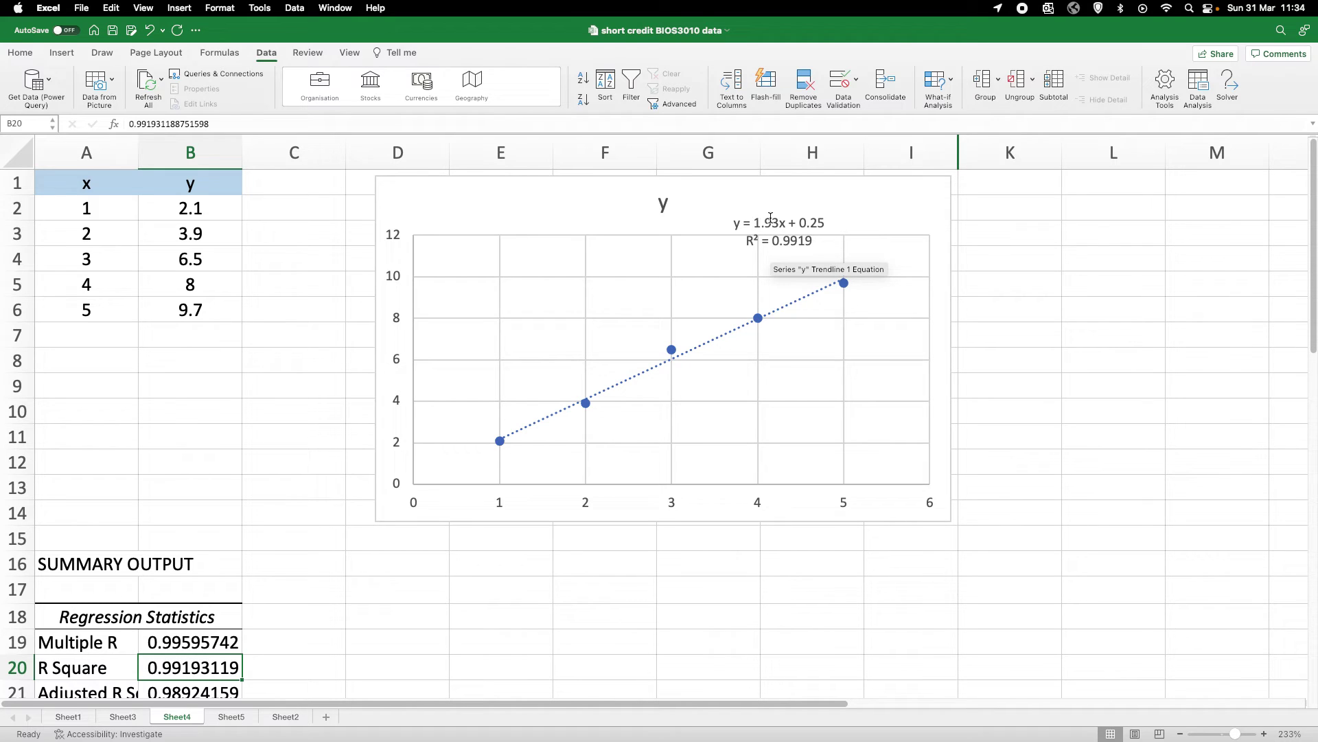
scroll(484, 587, down, 6)
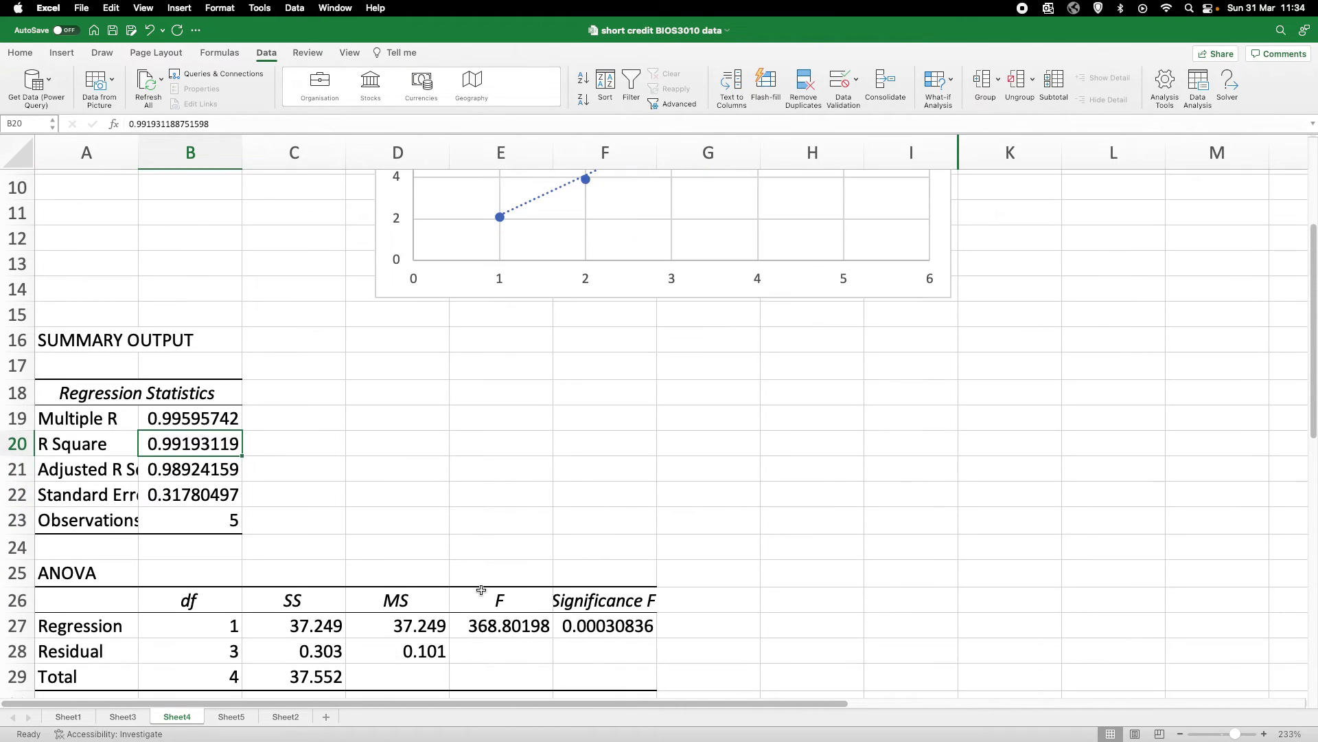
scroll(482, 589, down, 8)
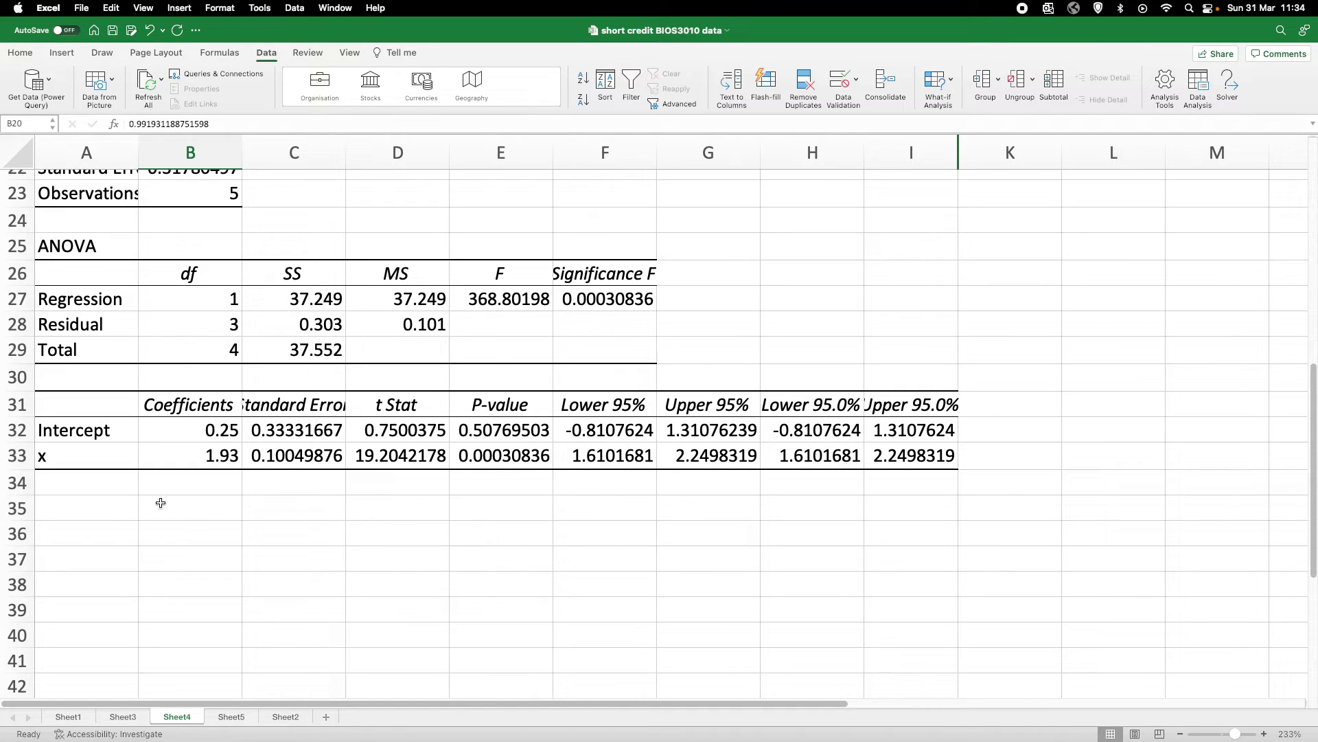
Inspect the x coefficient in B33 and its Lower 95% and Upper 95% confidence limits in F33 and G33.
click(204, 465)
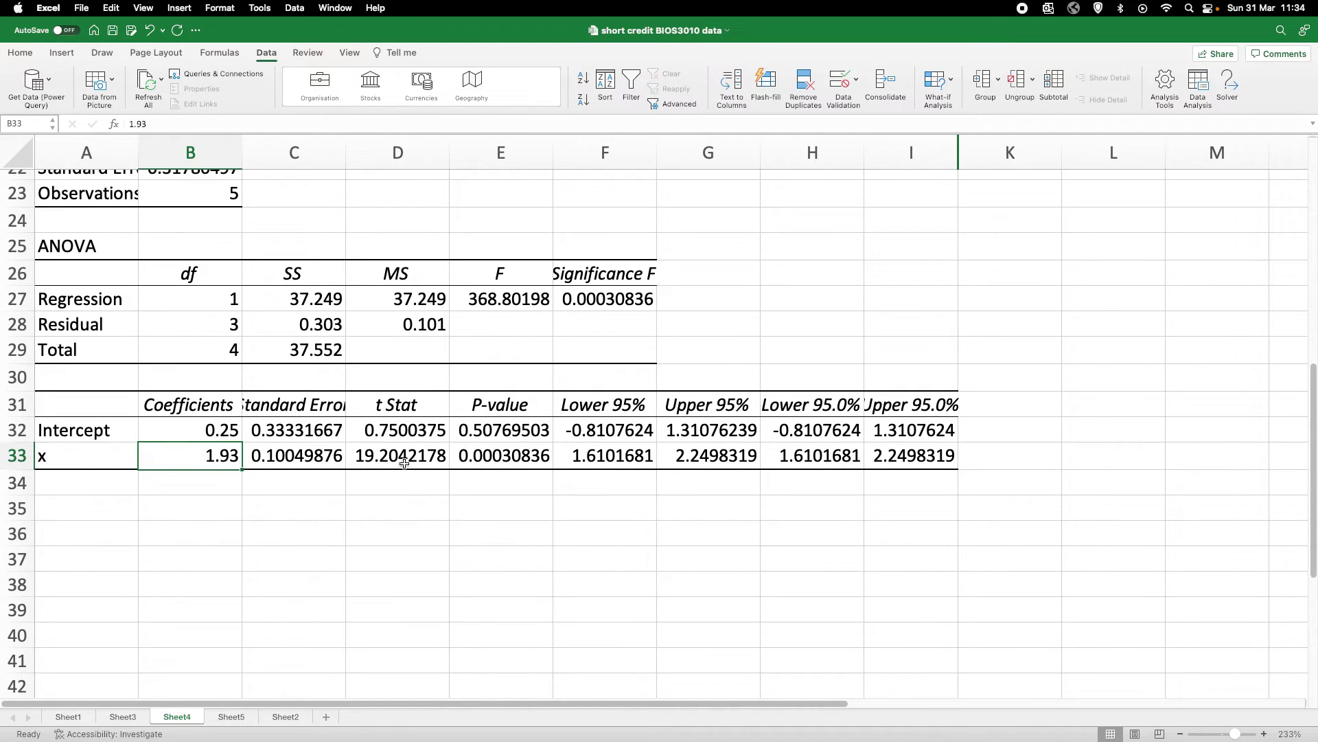
click(601, 450)
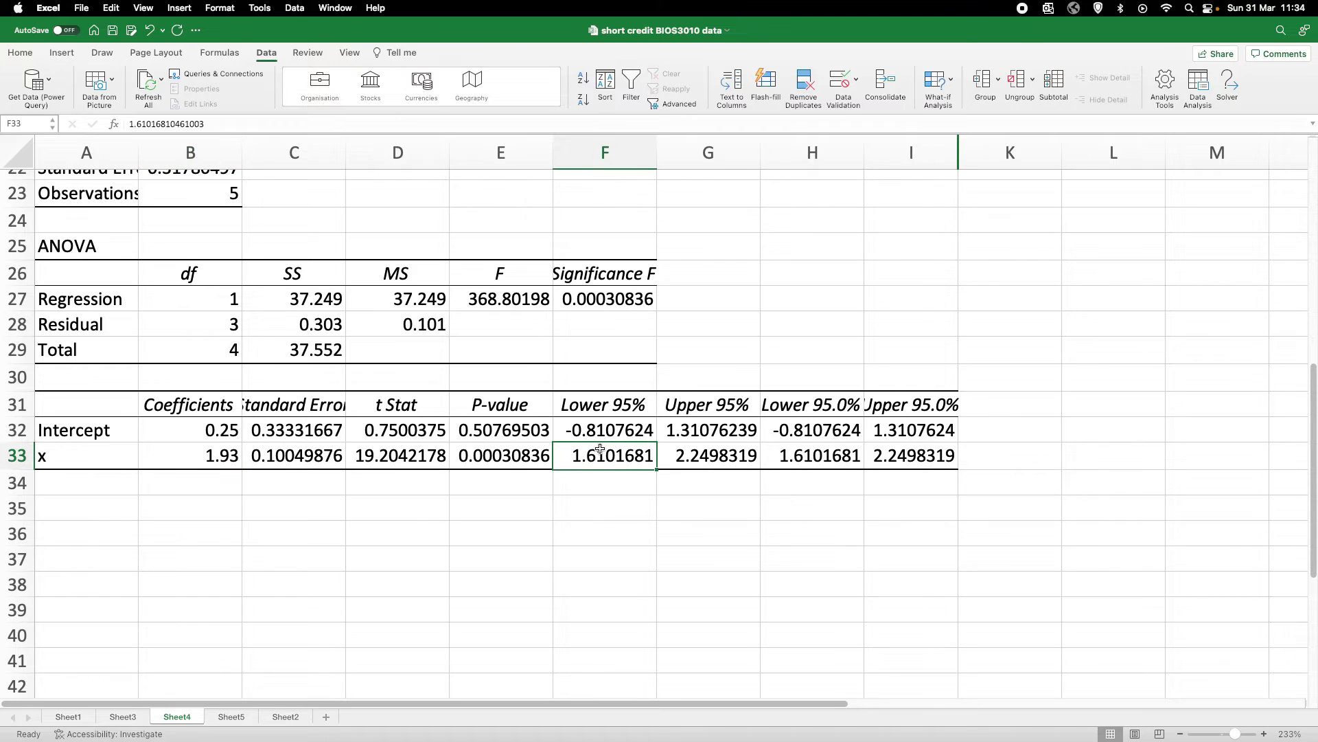
click(704, 460)
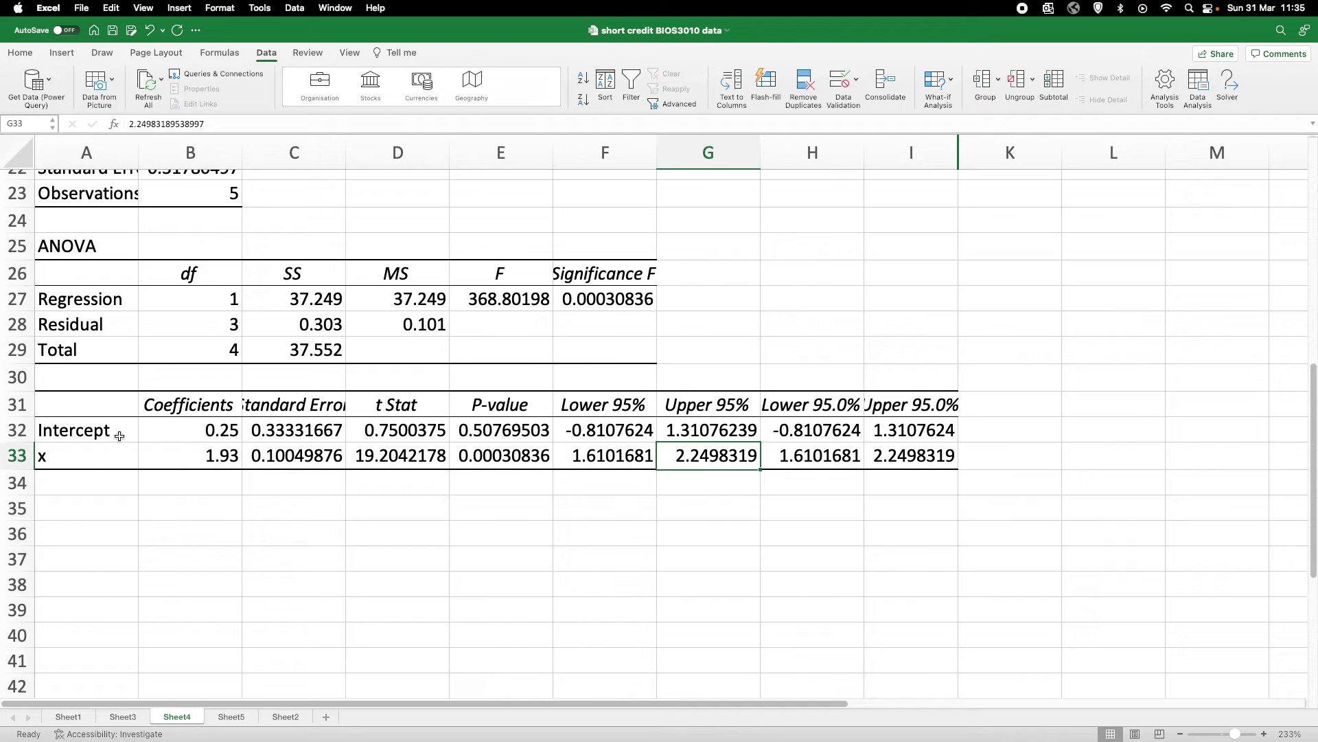
Compare the intercept in the chart's trendline equation with the Intercept row of the coefficients table.
scroll(712, 380, up, 10)
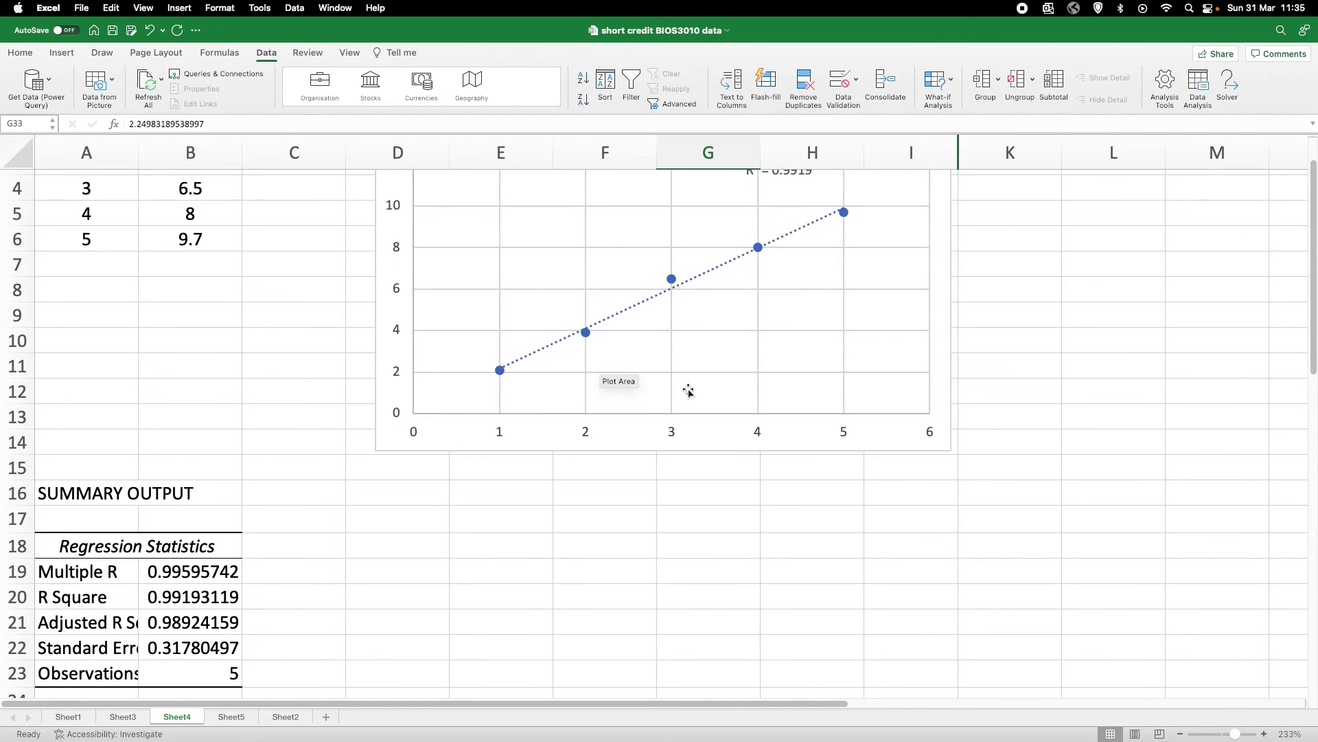
scroll(865, 364, up, 3)
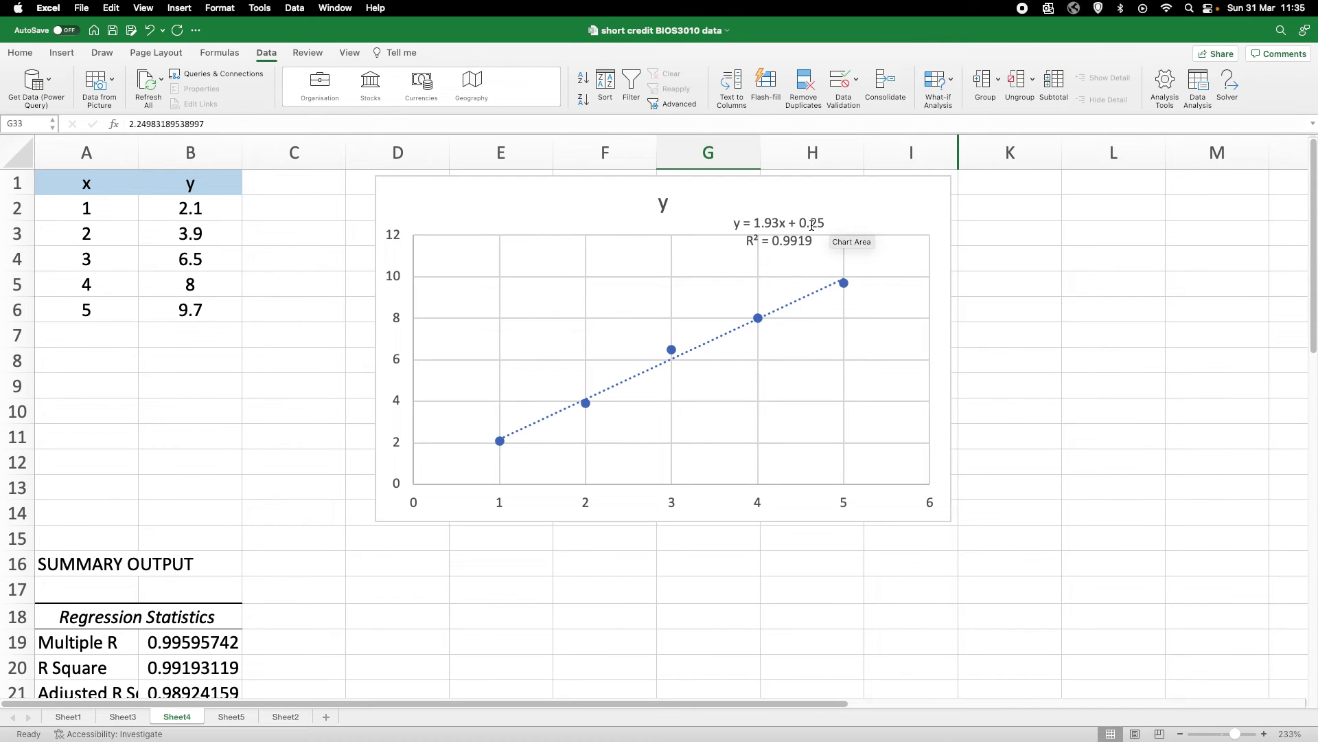
scroll(612, 571, down, 8)
scroll(632, 598, down, 12)
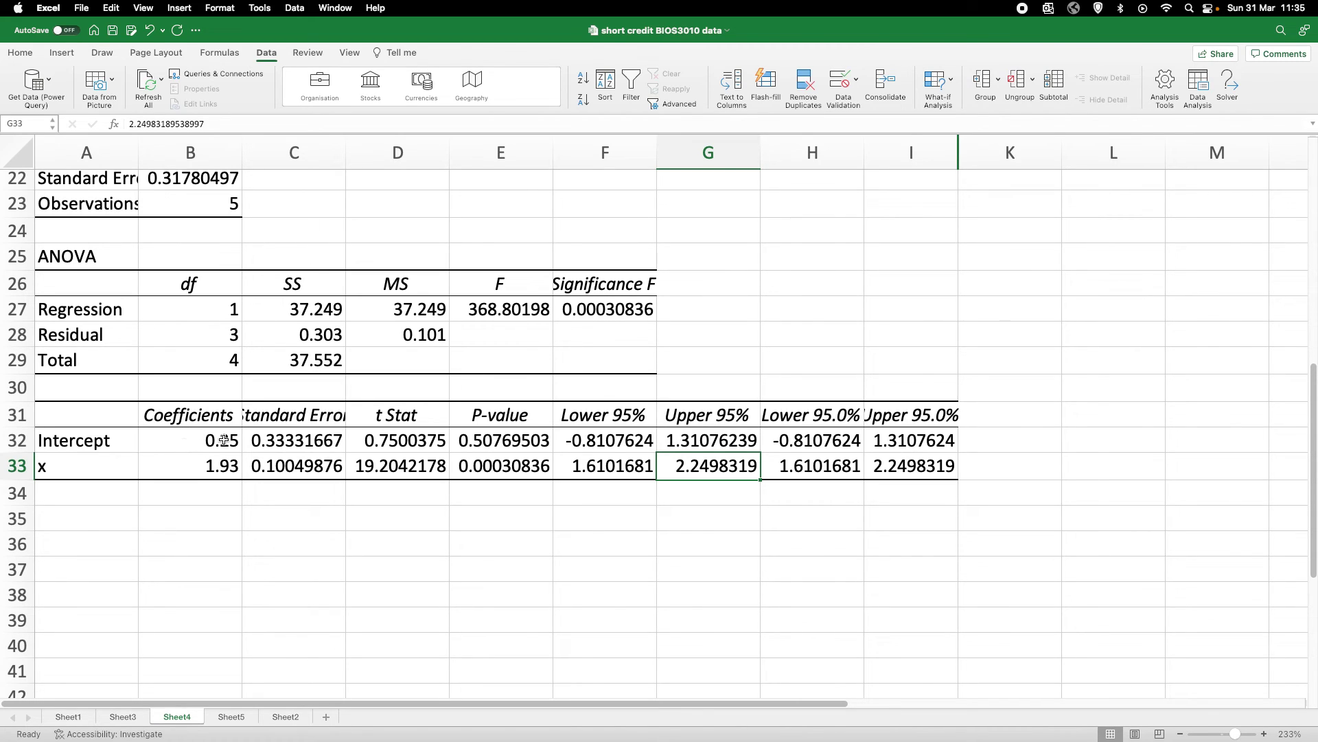
Review the Significance F value, the R² on the chart and the regression statistics once more to summarise the regression.
scroll(506, 548, up, 5)
scroll(505, 548, up, 6)
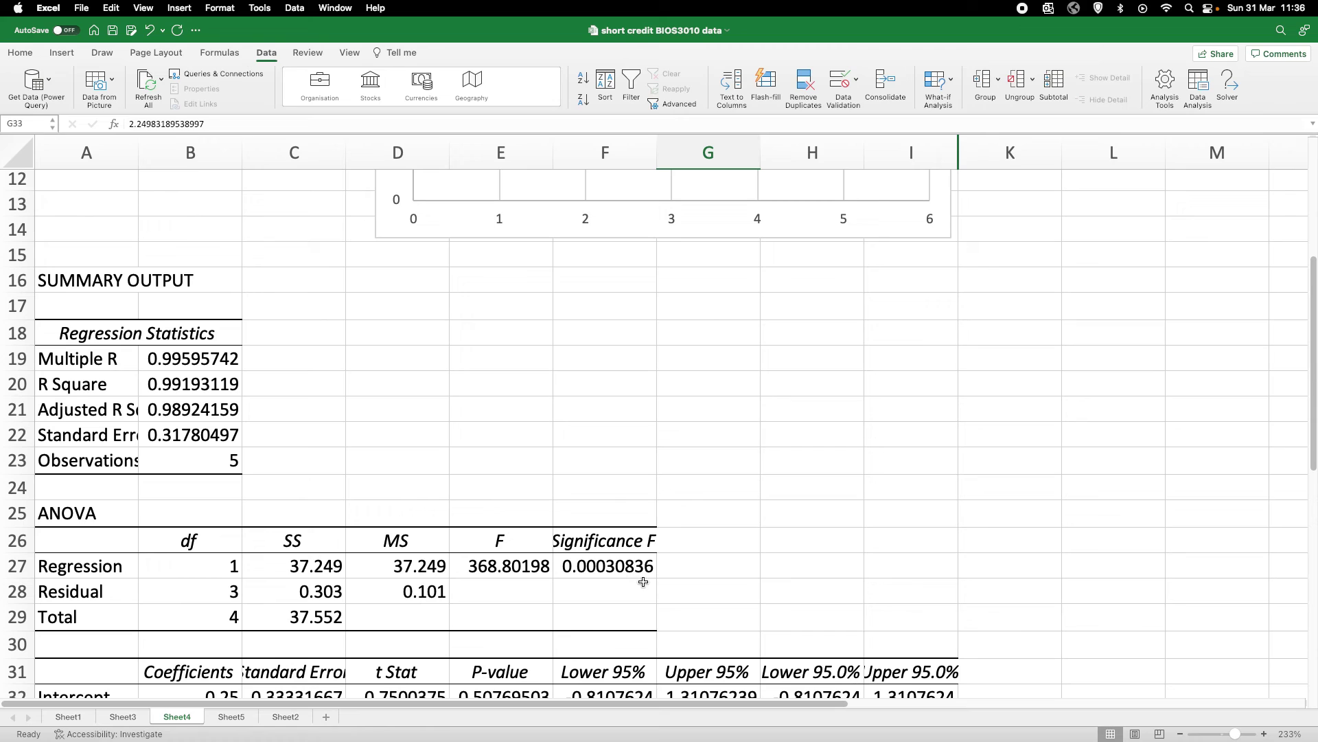
scroll(643, 582, up, 10)
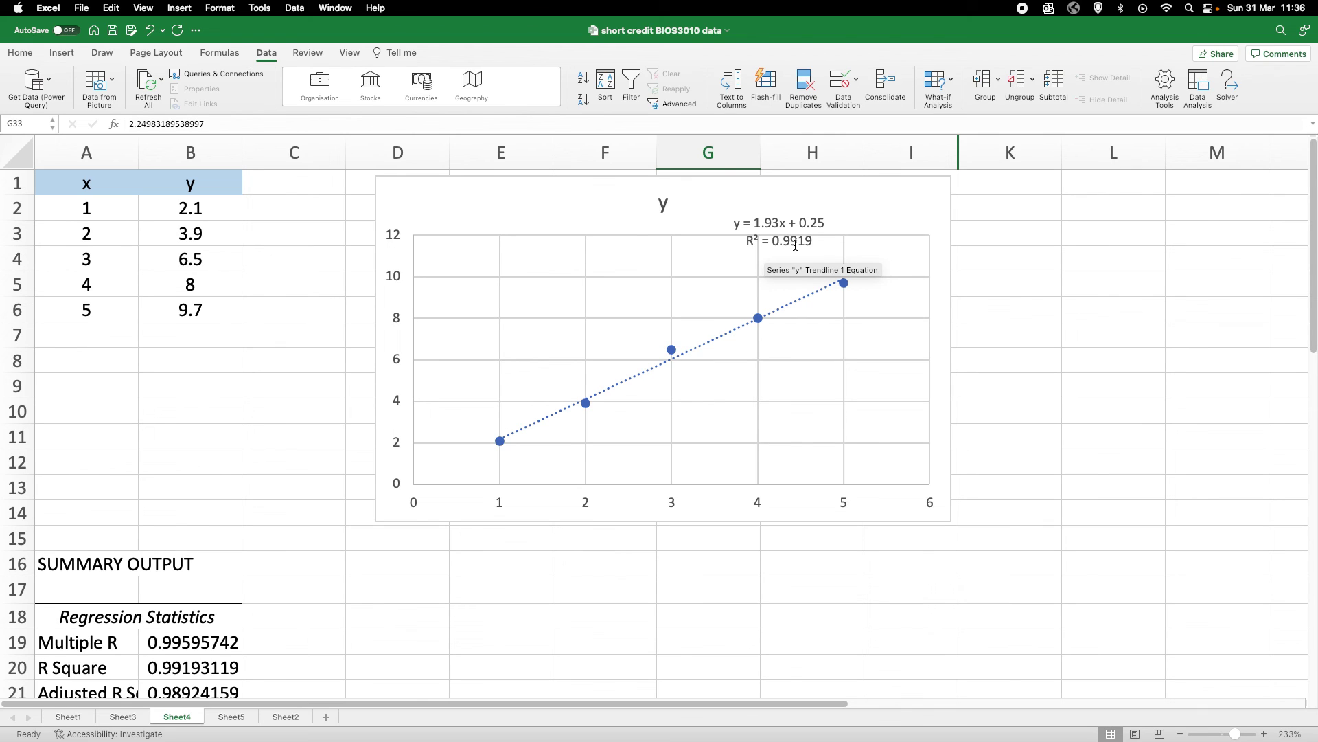
scroll(664, 582, down, 2)
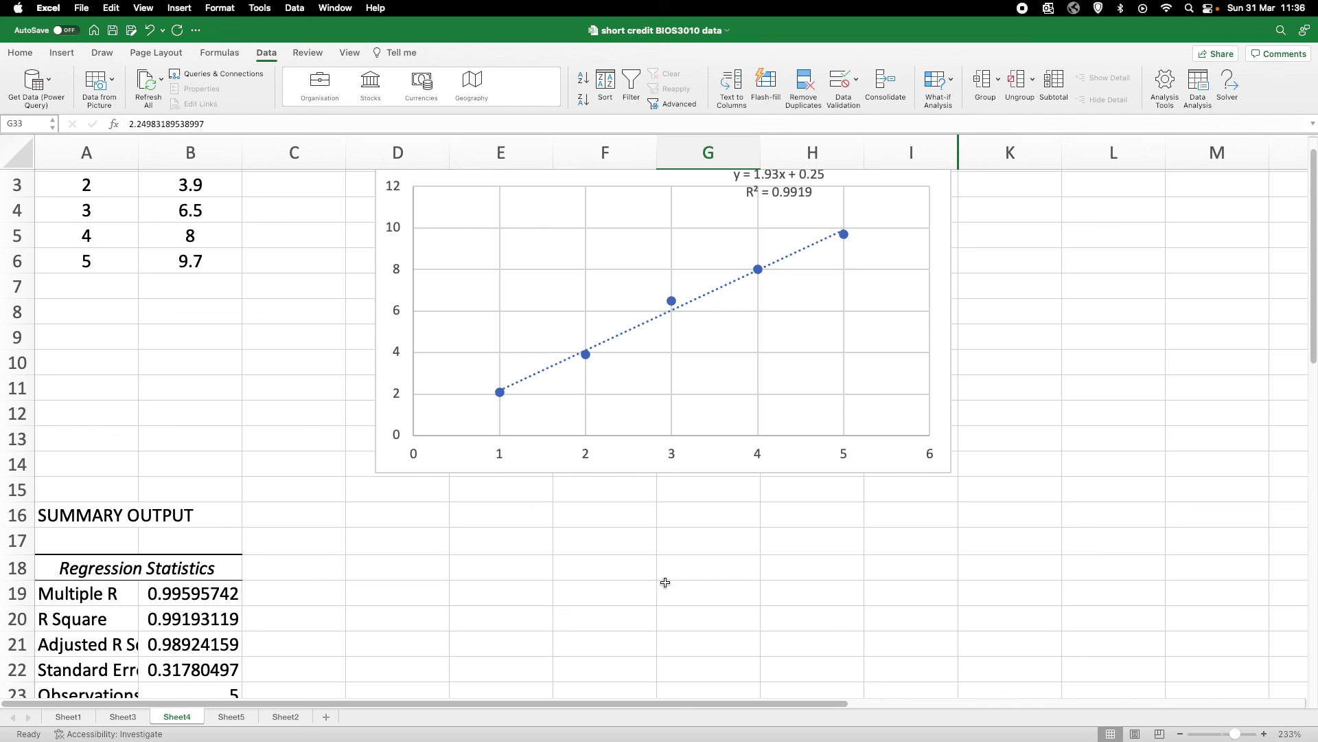
scroll(665, 582, down, 2)
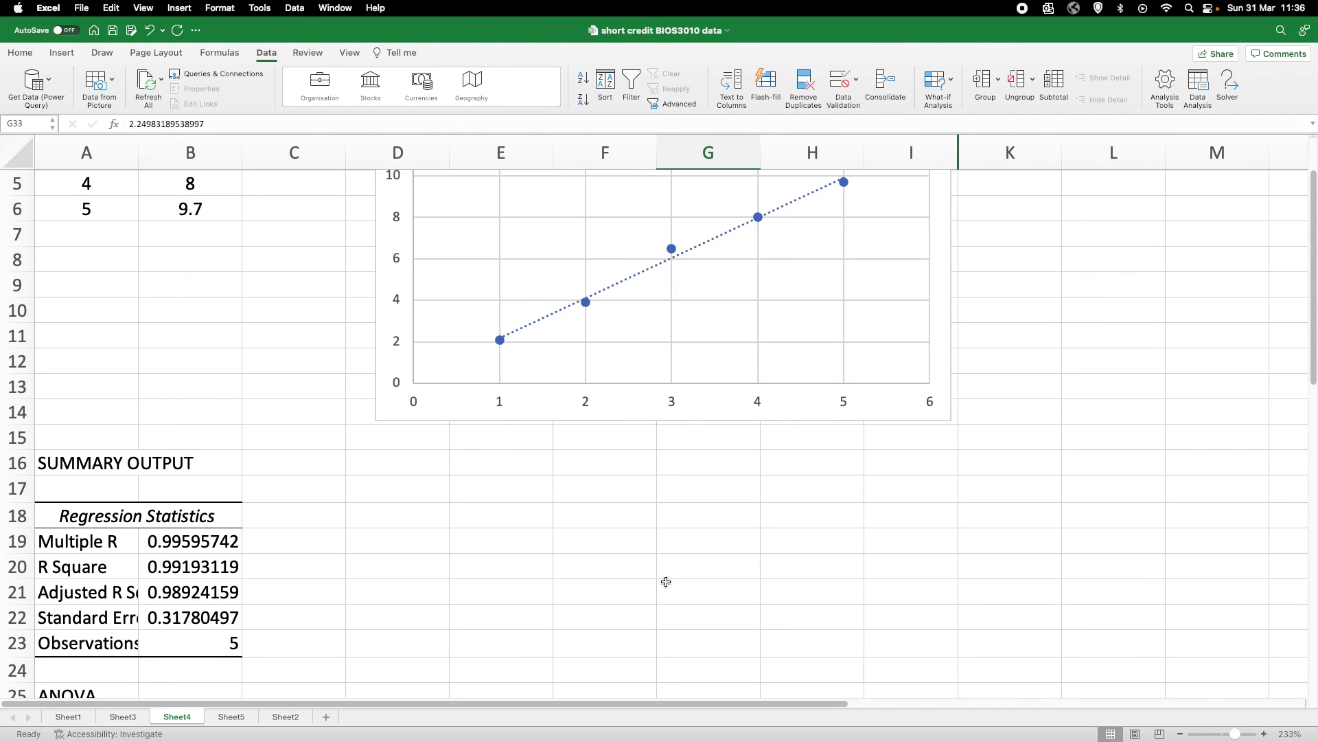
scroll(262, 631, down, 3)
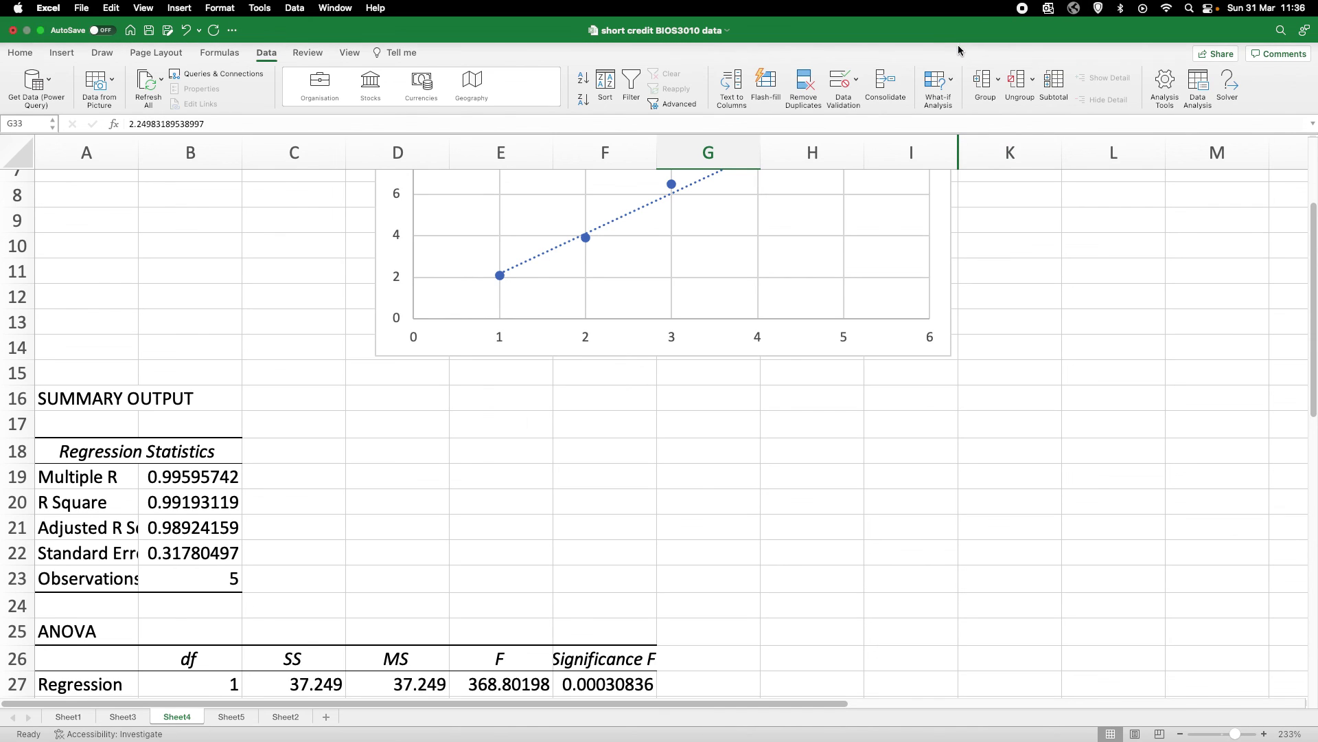
scroll(946, 261, up, 5)
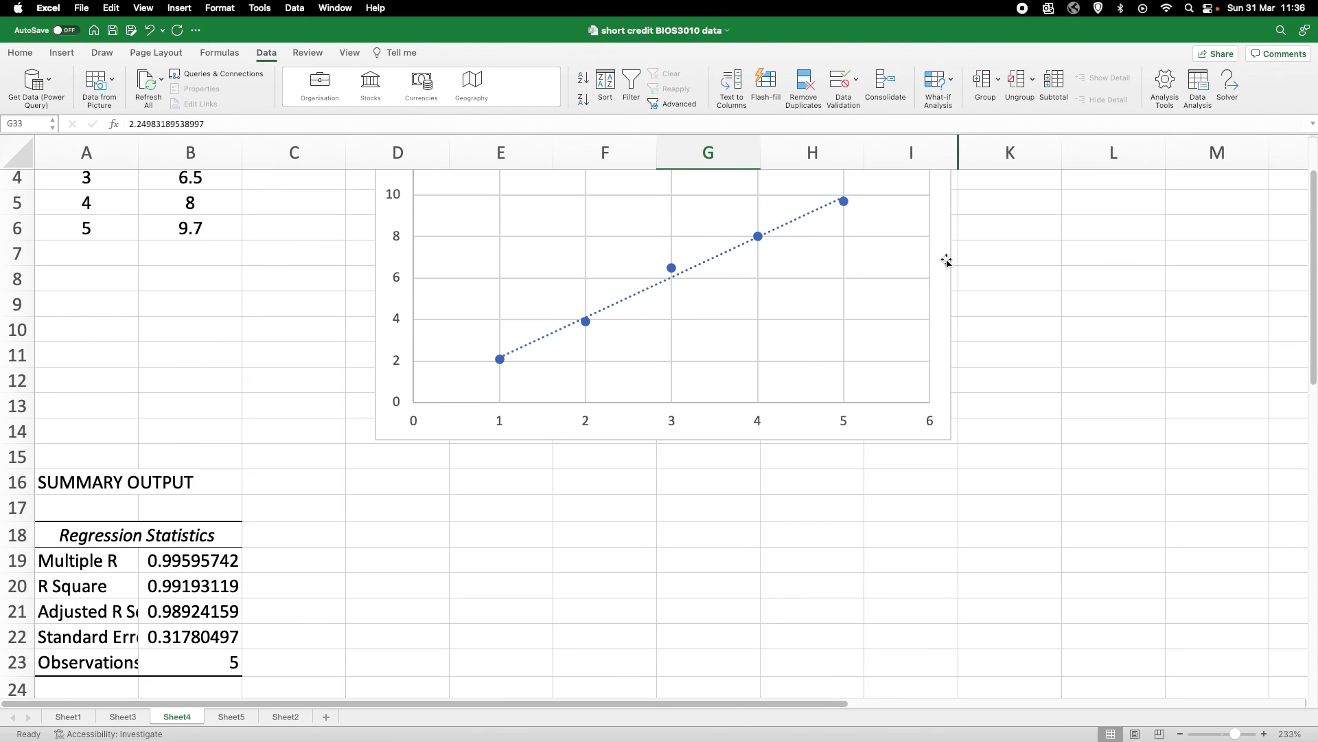